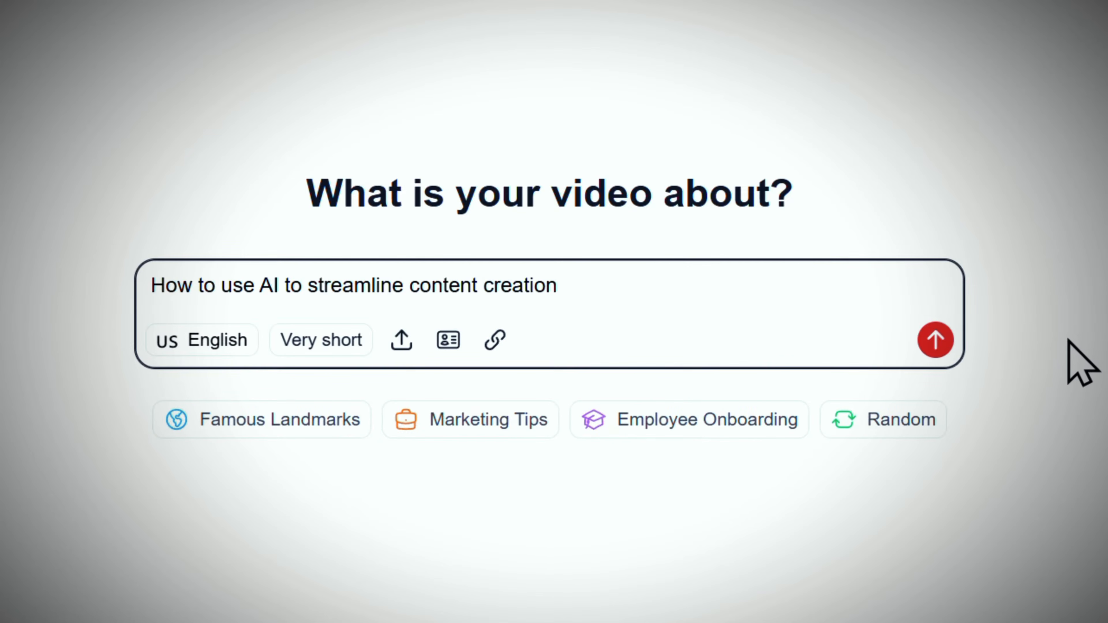
- Generate a very short English video about how to use AI to streamline content creation
left_click(935, 349)
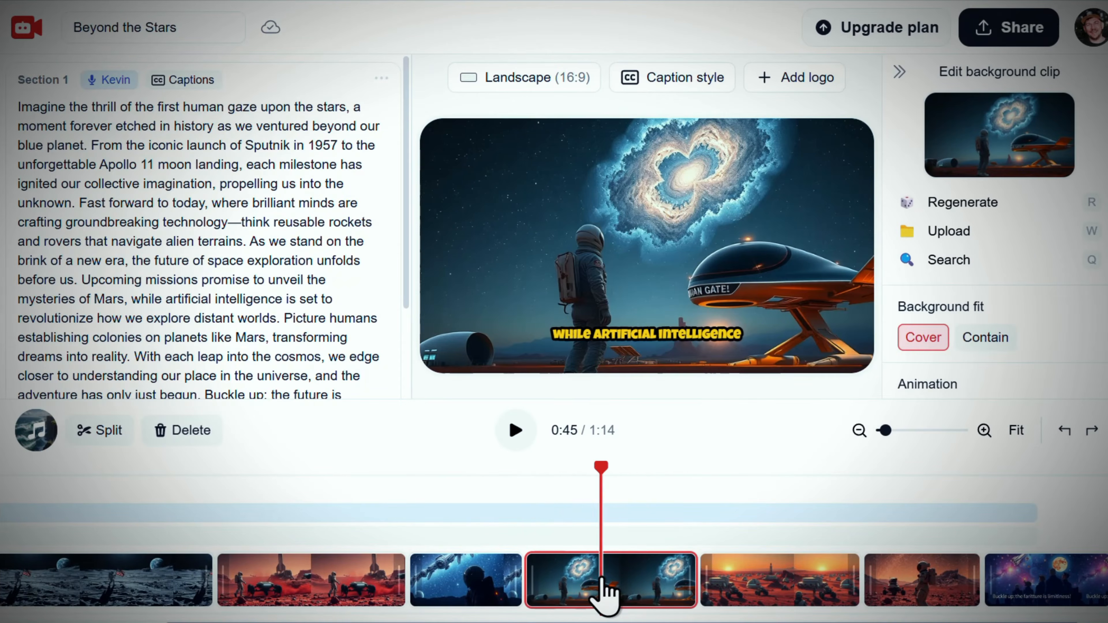
- Preview the Mars colony background clip and the clip that follows it on the timeline
left_click(771, 576)
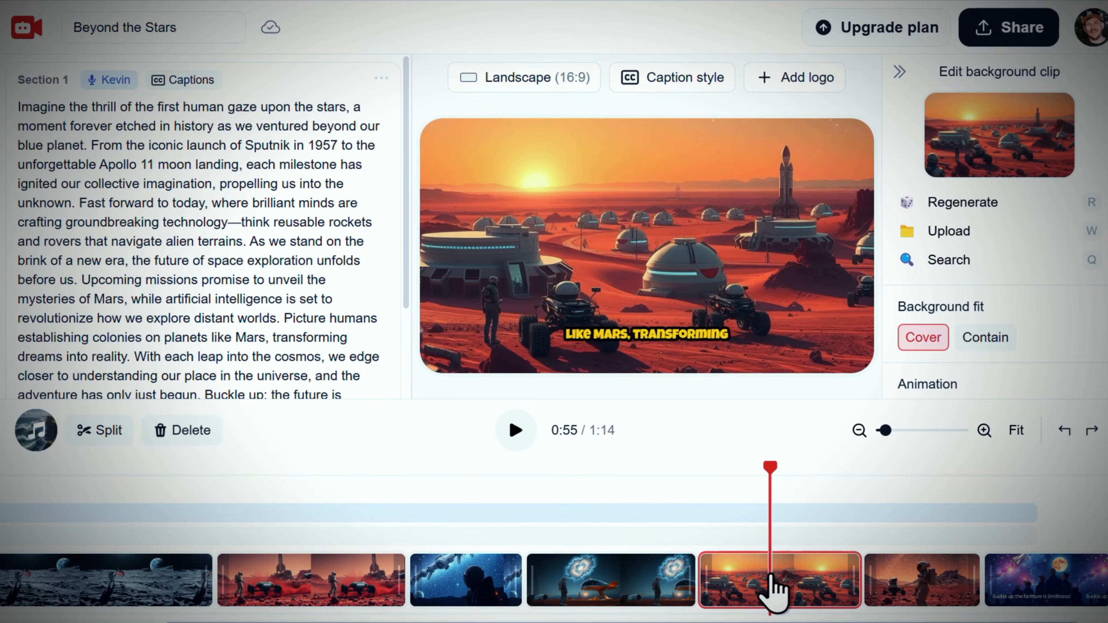
left_click(919, 576)
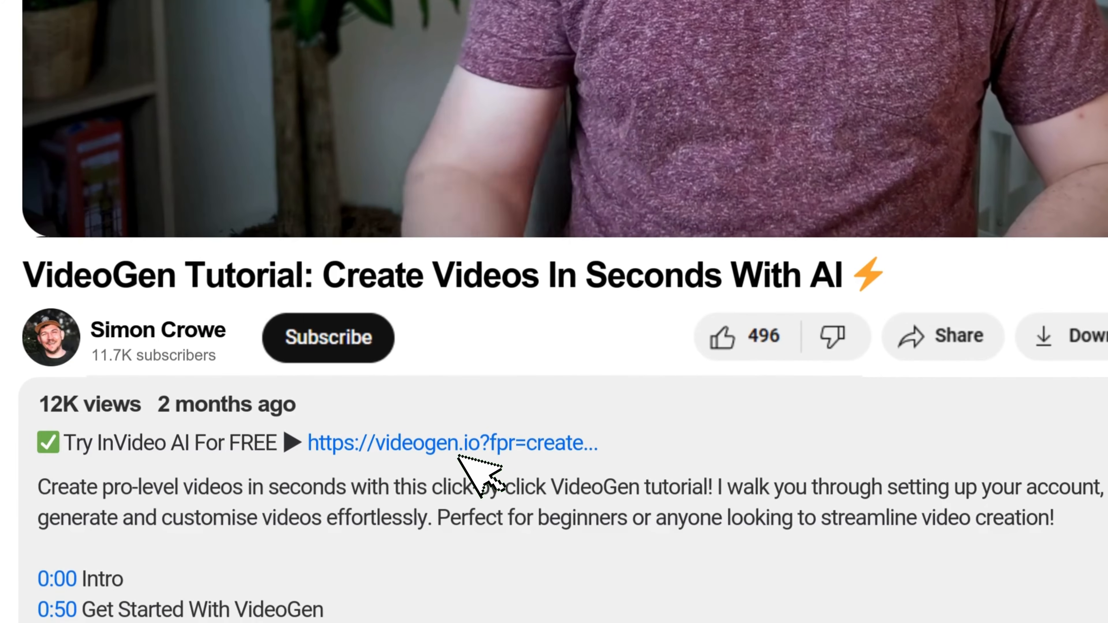
- Open the VideoGen website and sign up for an account with the e-mail address and a confirmed password
left_click(381, 482)
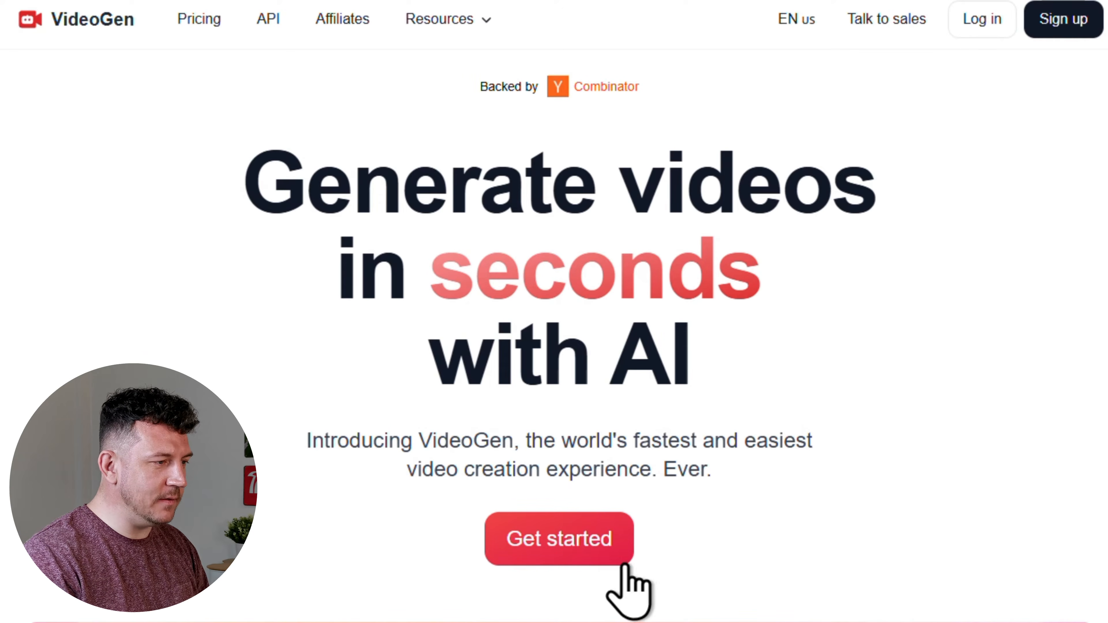
left_click(611, 557)
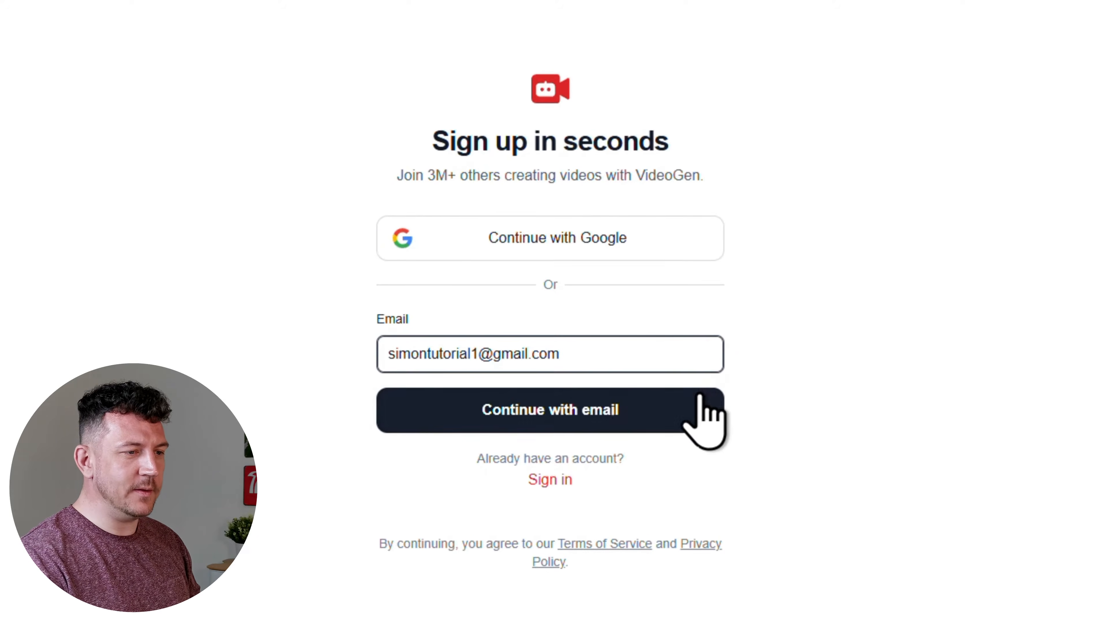
left_click(695, 414)
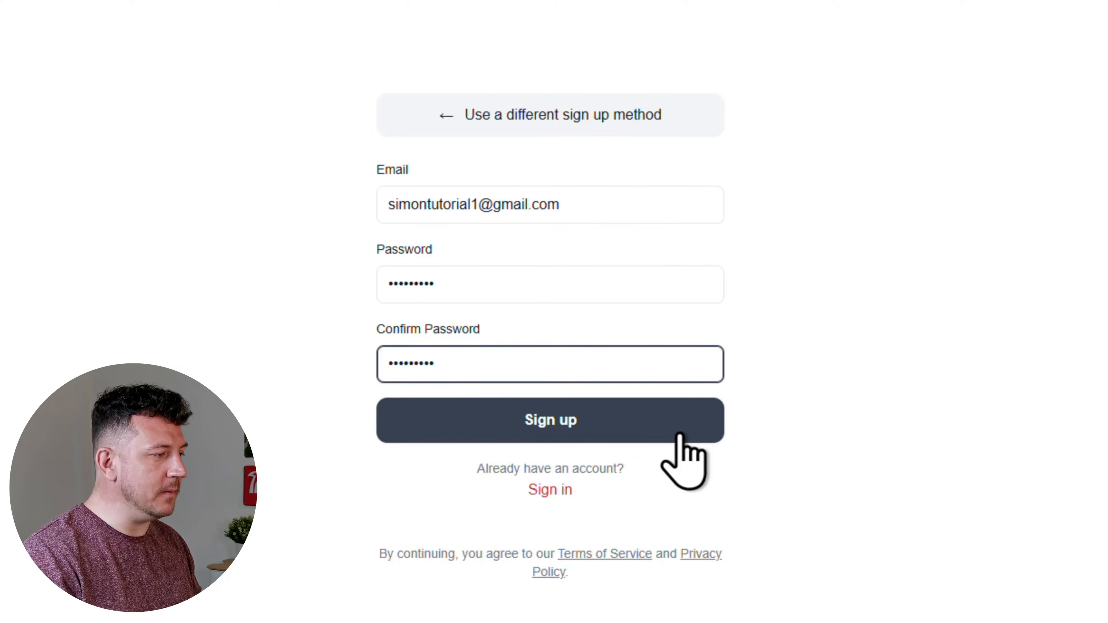
left_click(680, 434)
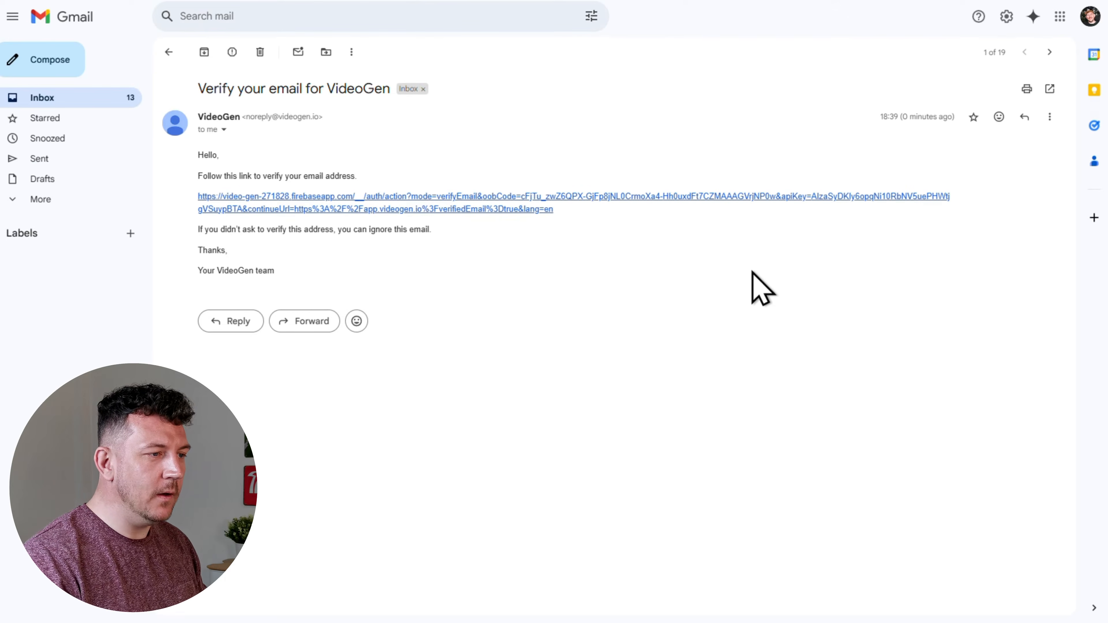
- Verify the new account's e-mail address through the link in VideoGen's Gmail message and continue to the app
left_click(510, 197)
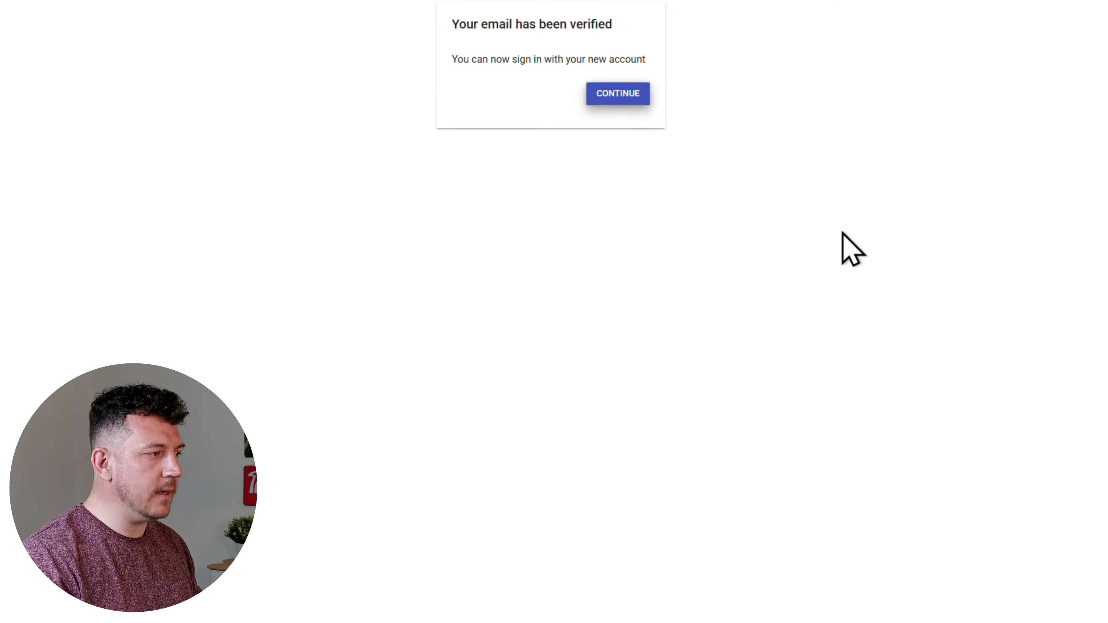
left_click(636, 101)
- Answer the onboarding questions with Personal use and Other as the main purpose of the videos
left_click(530, 347)
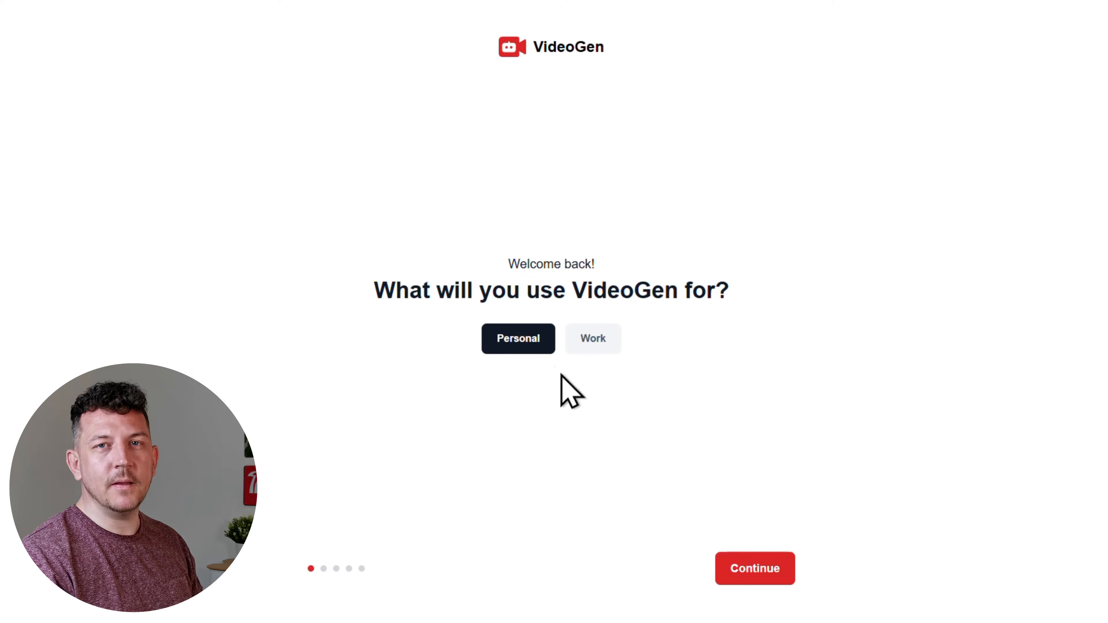
left_click(741, 576)
left_click(552, 367)
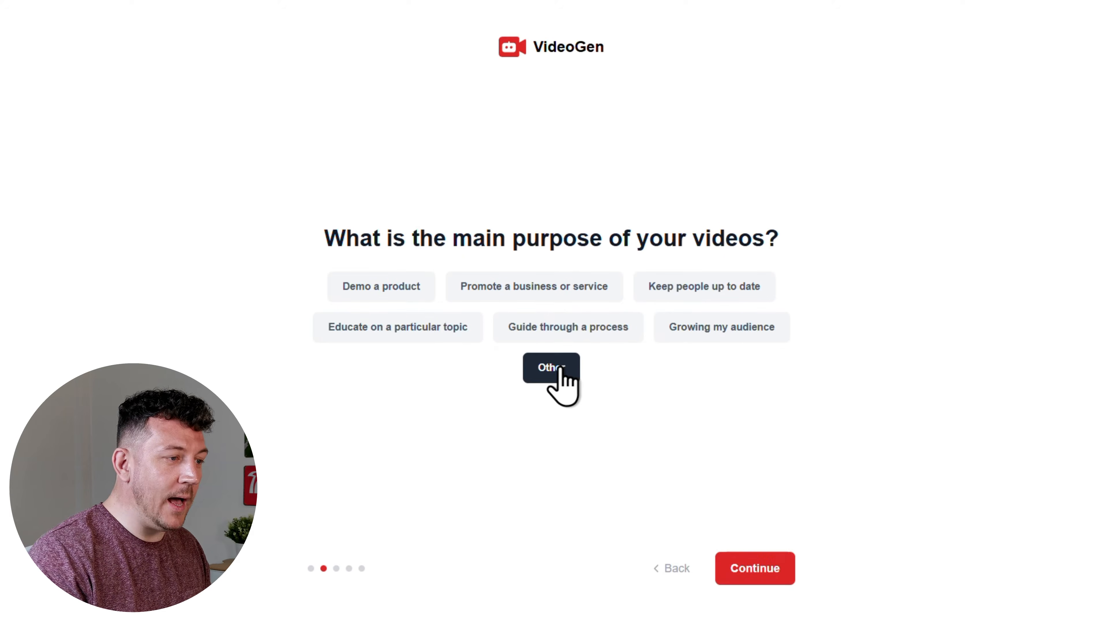
left_click(744, 569)
- Complete the remaining onboarding questions, giving Social media as the way of hearing about VideoGen, and skip text updates
left_click(604, 311)
left_click(759, 570)
left_click(712, 317)
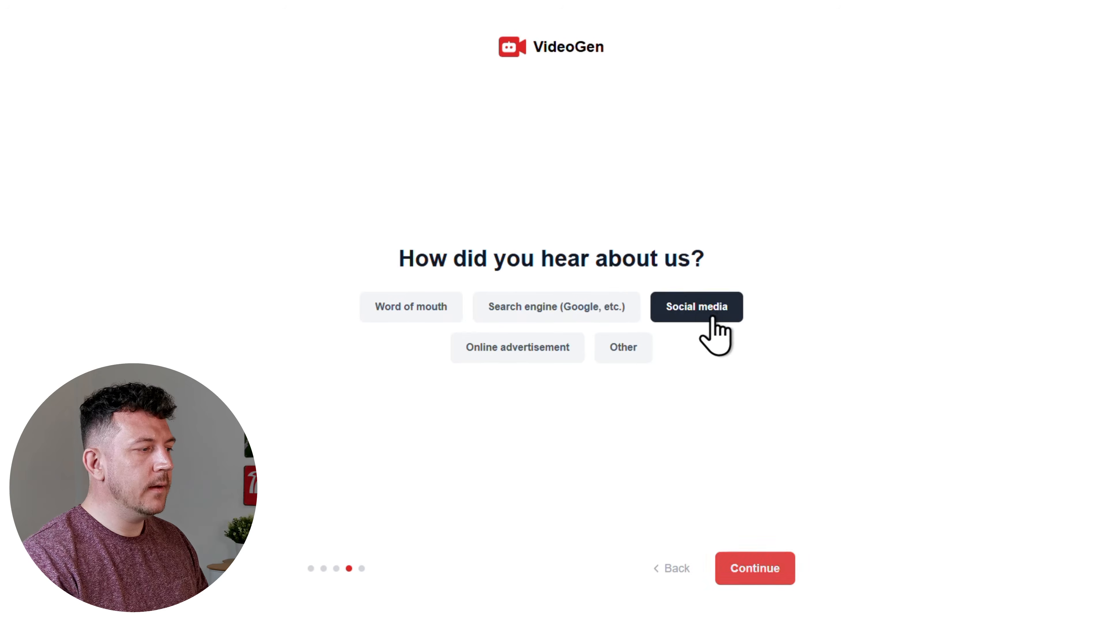
left_click(767, 581)
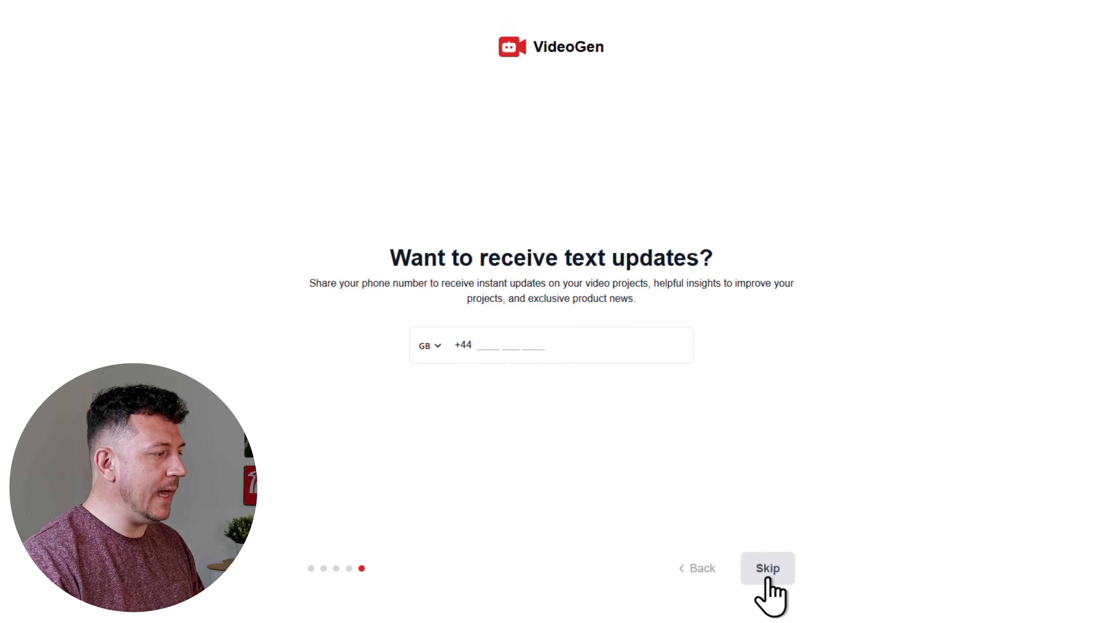
left_click(768, 574)
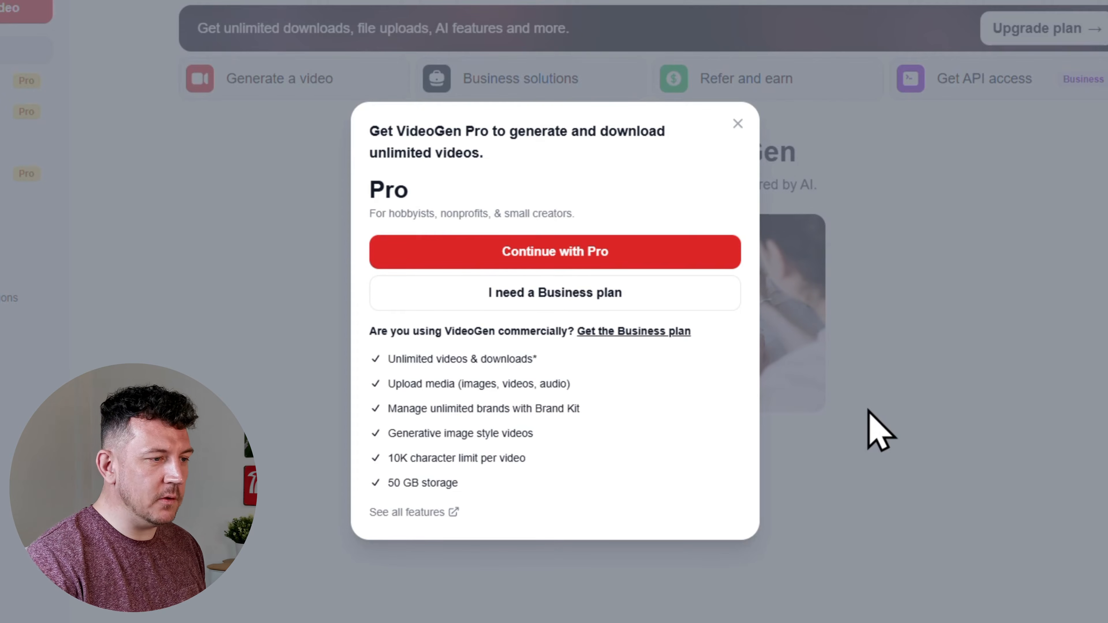
- Choose the Pro plan with monthly billing at US$24 and go through its checkout form
left_click(715, 260)
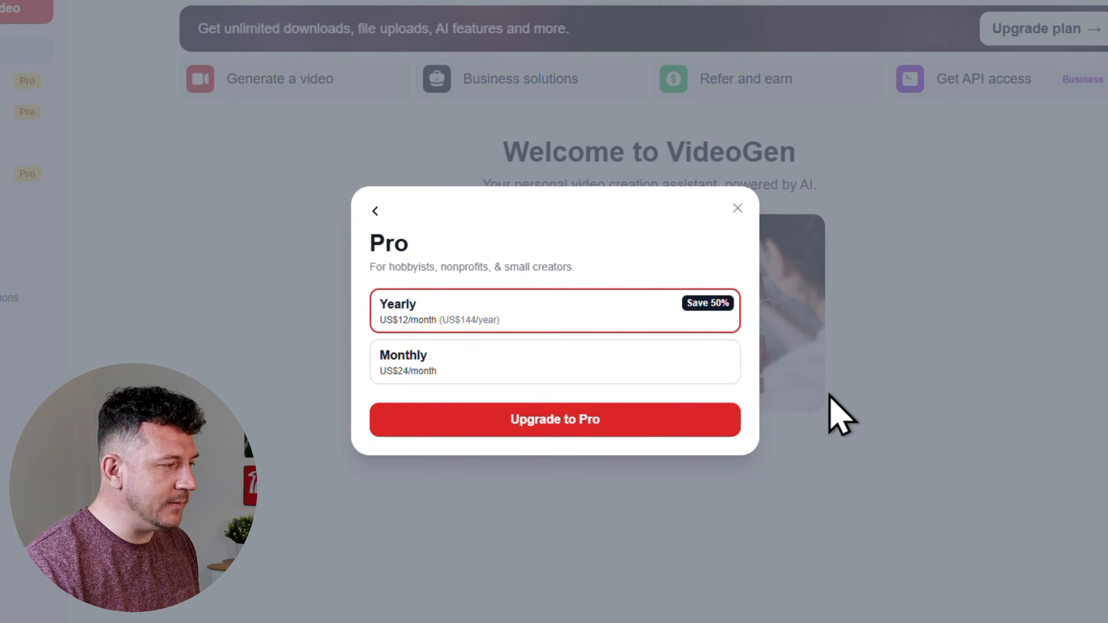
left_click(710, 369)
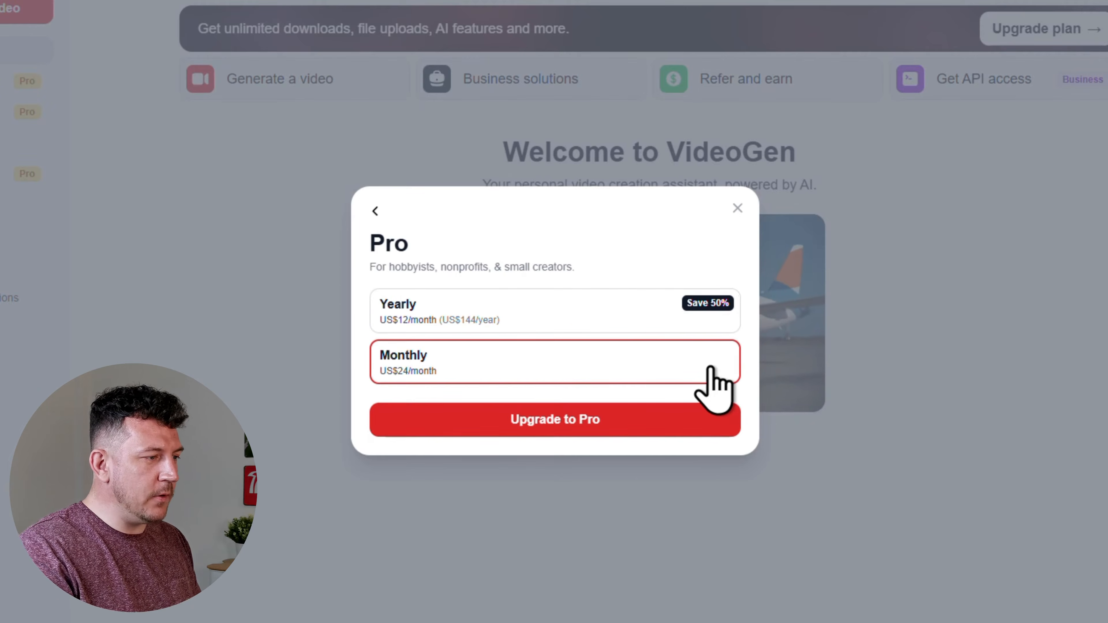
left_click(676, 425)
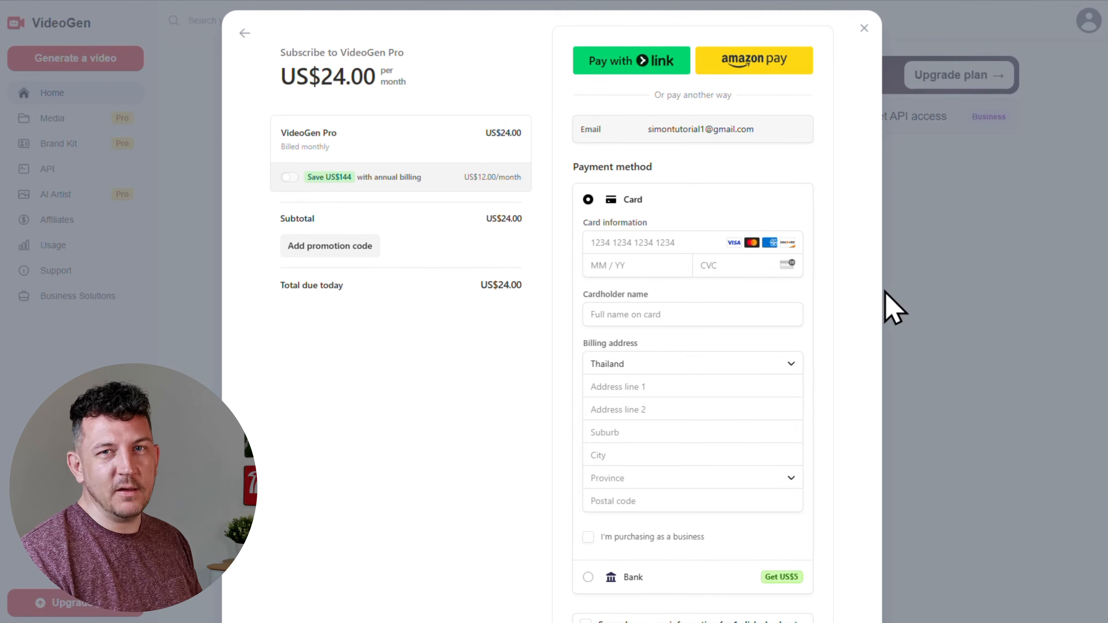
scroll(856, 317, "down", 3)
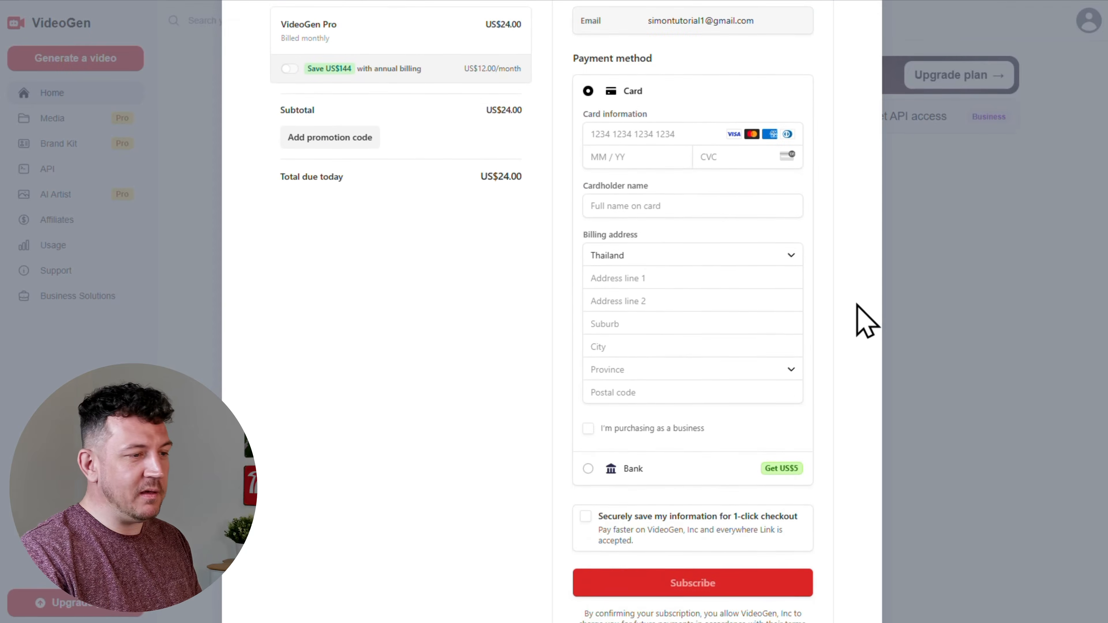
scroll(858, 305, "down", 3)
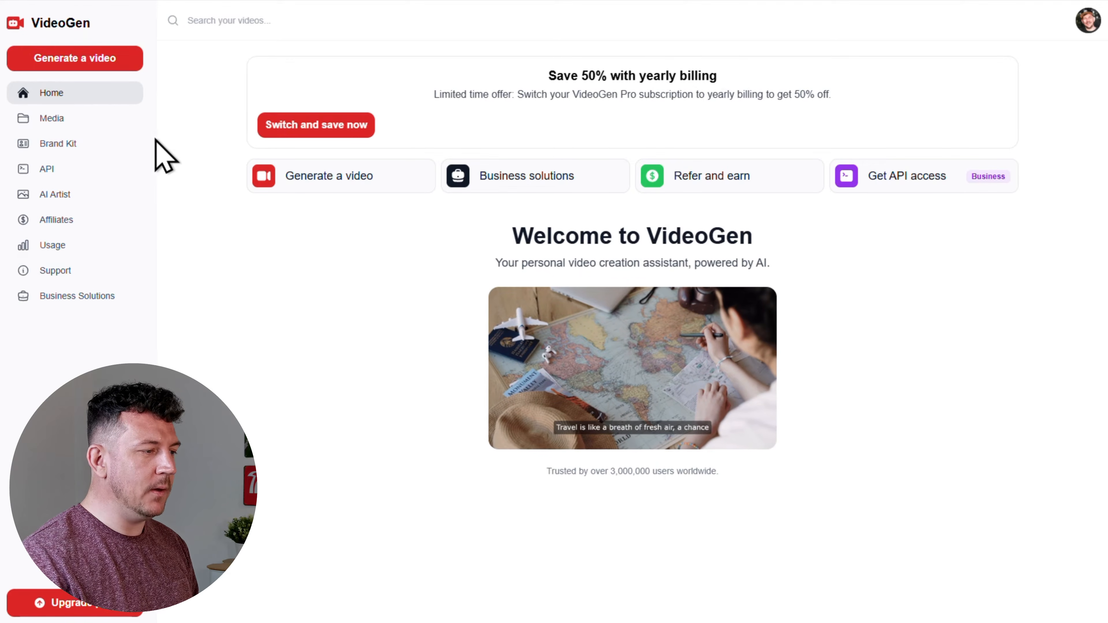
- View the uploads area of the media library
left_click(127, 127)
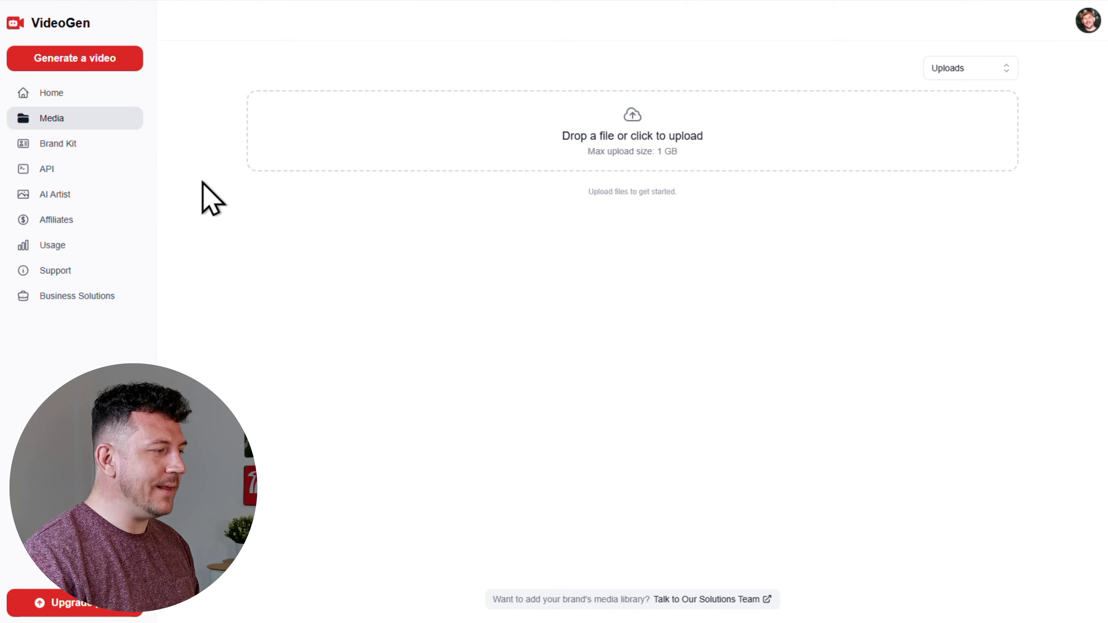
- Add a Brand Kit brand with its name, a 'Friendly, fun, engaging and informative' writing style and a knowledge base about engaging, educational content that inspires curiosity
left_click(124, 168)
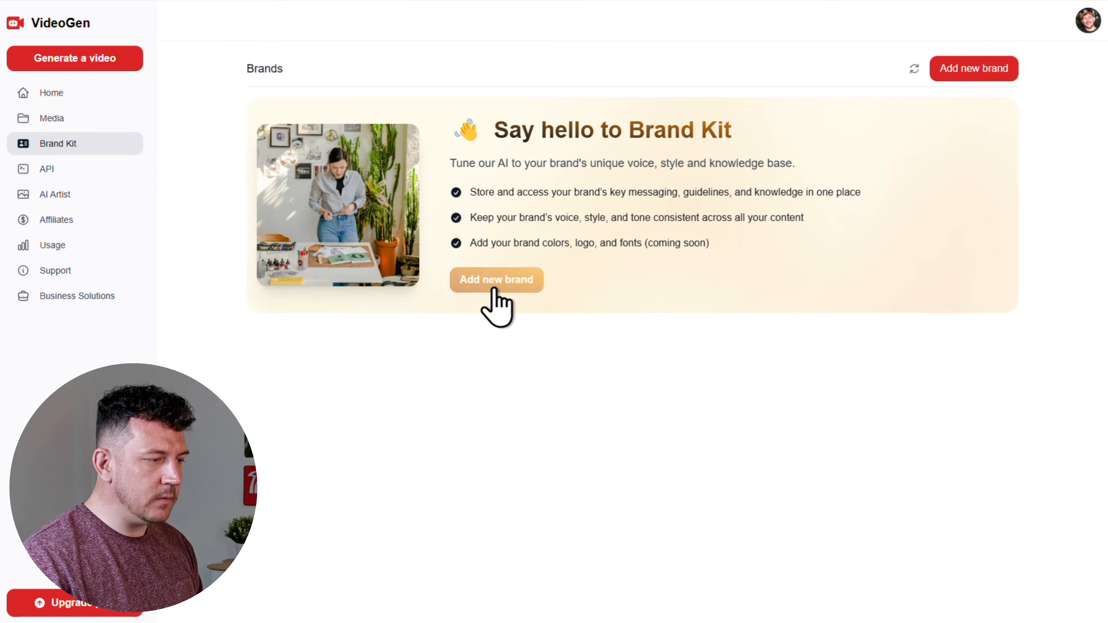
left_click(494, 280)
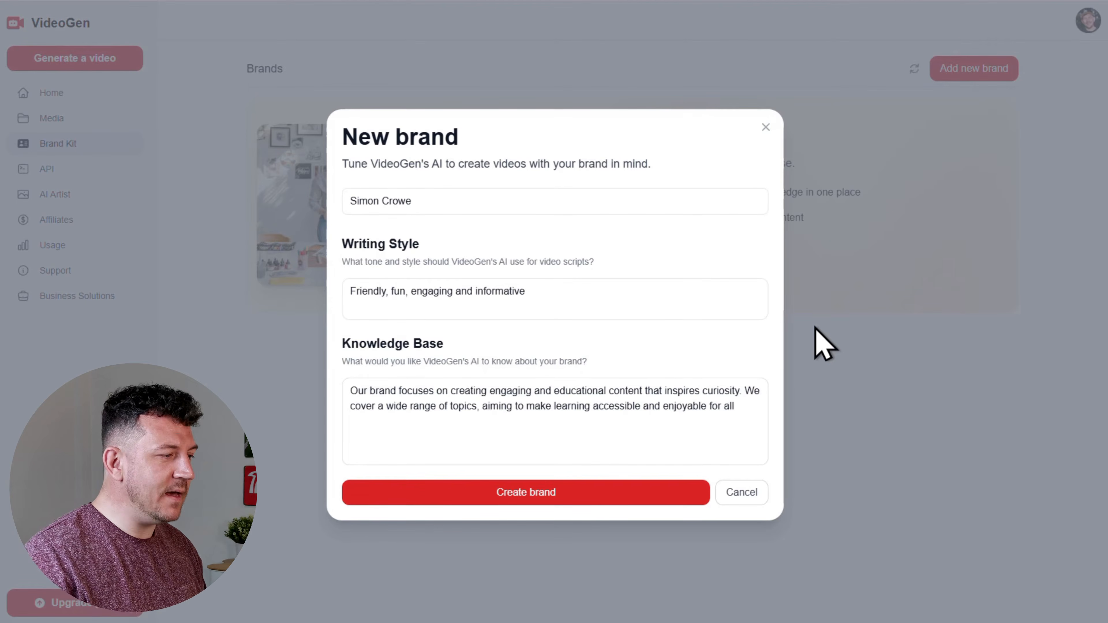
left_click(639, 502)
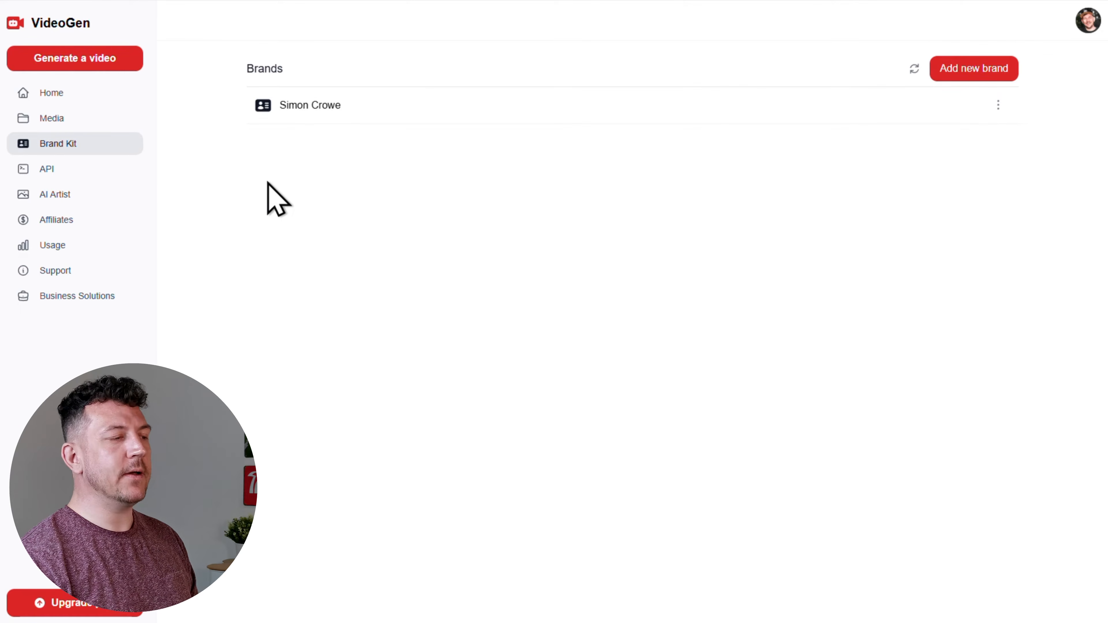
- Examine the AI Artist example images and the prompts behind the red dragon and graffiti woman pictures
left_click(125, 199)
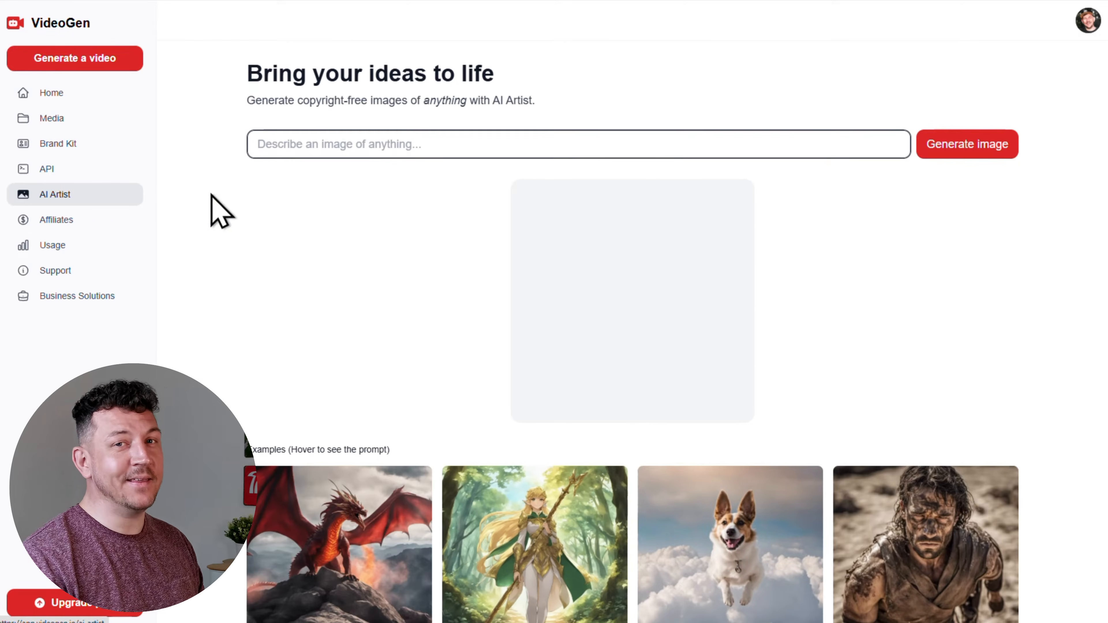
scroll(869, 237, "down", 2)
scroll(879, 253, "down", 2)
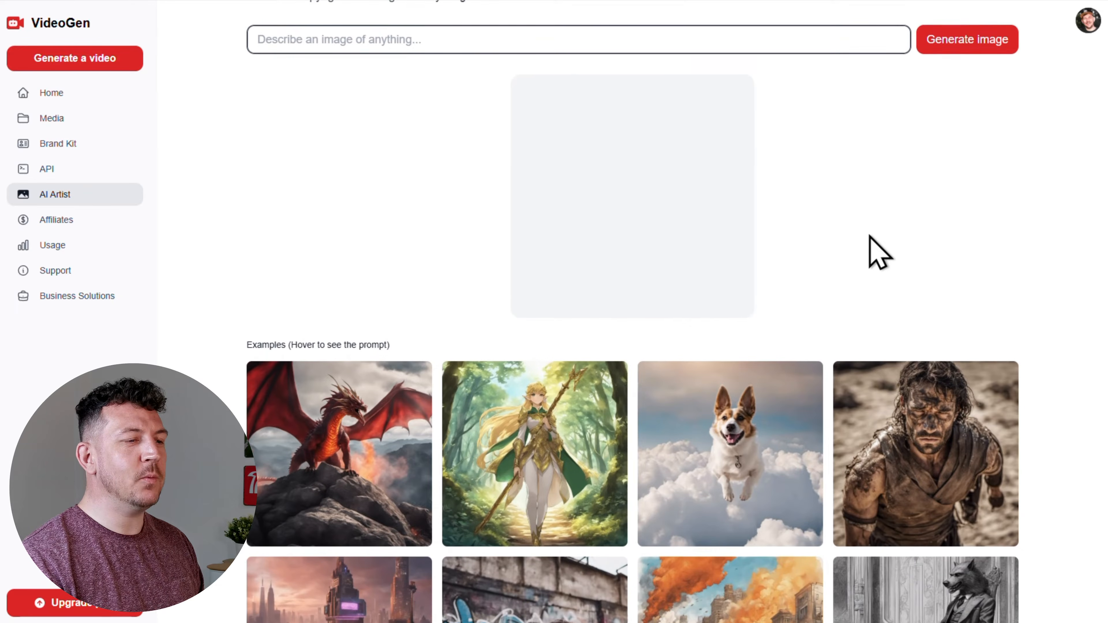
scroll(1056, 315, "down", 2)
scroll(1056, 314, "down", 1)
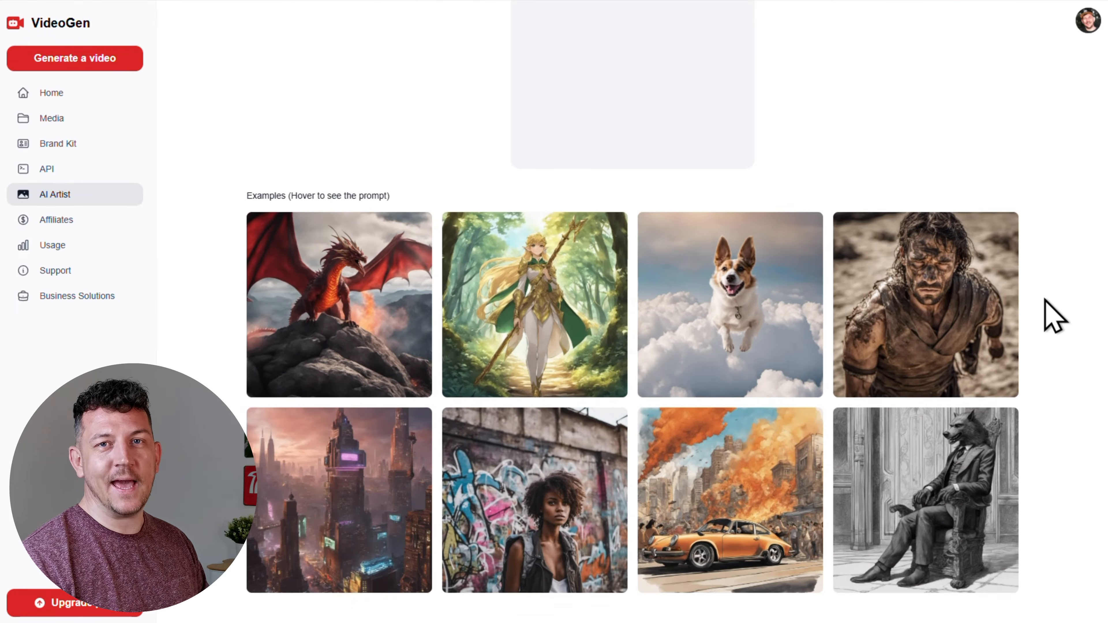
mouse_move(755, 318)
mouse_move(371, 305)
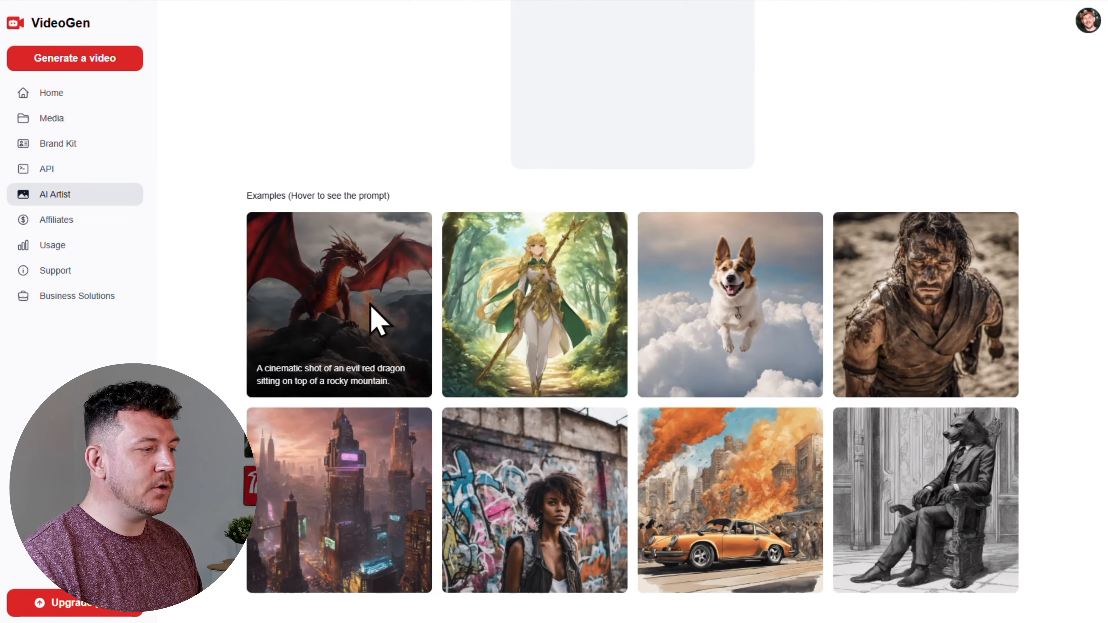
mouse_move(562, 463)
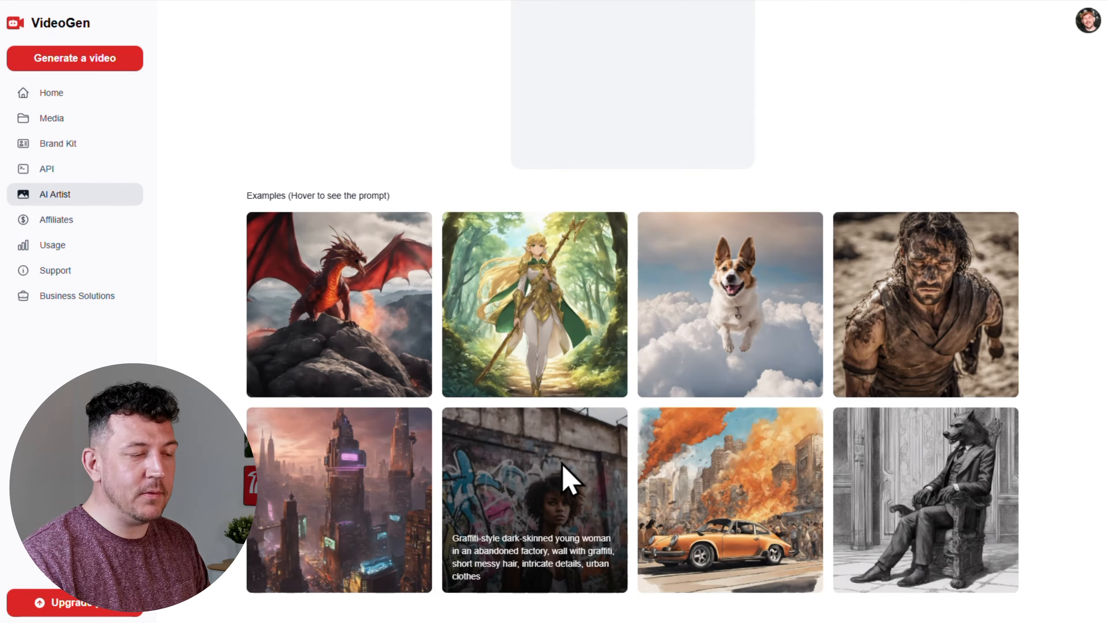
- Generate an AI Artist image of an otherworldly landscape with colorful, bizarre plants, two moons, and strange creatures roaming the terrain during a vibrant sunset
scroll(1056, 334, "up", 3)
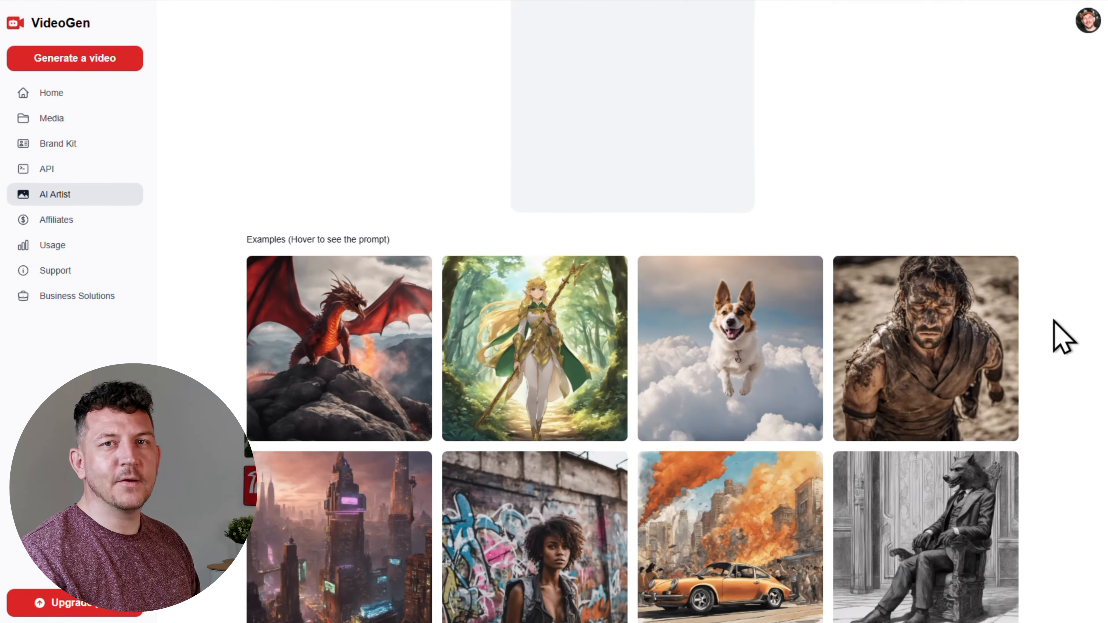
scroll(1060, 336, "up", 2)
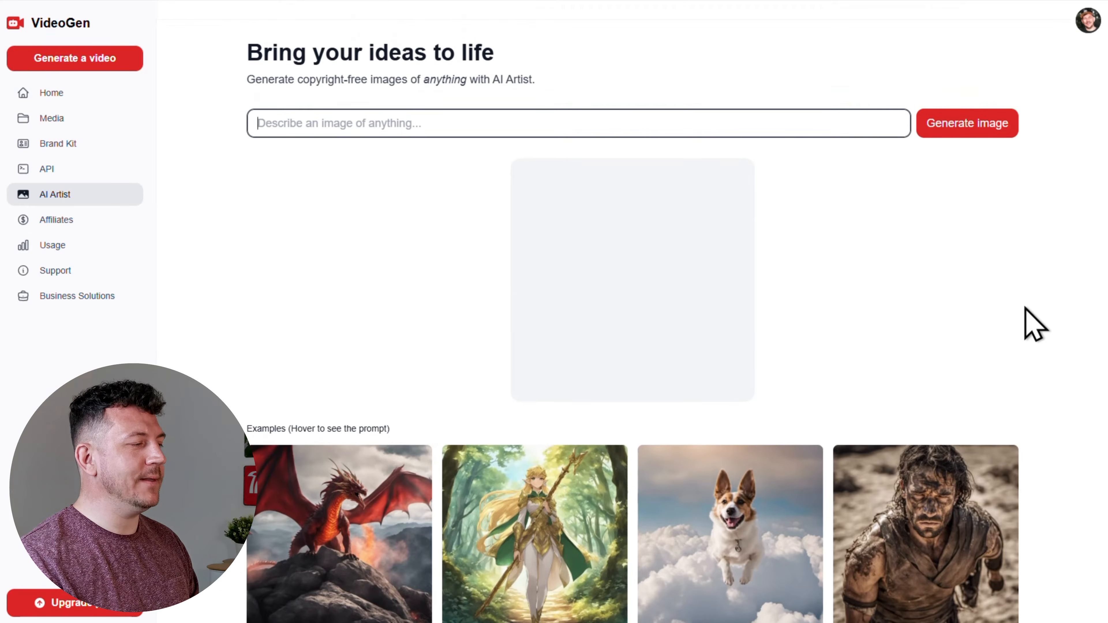
left_click(753, 124)
key("ctrl+v")
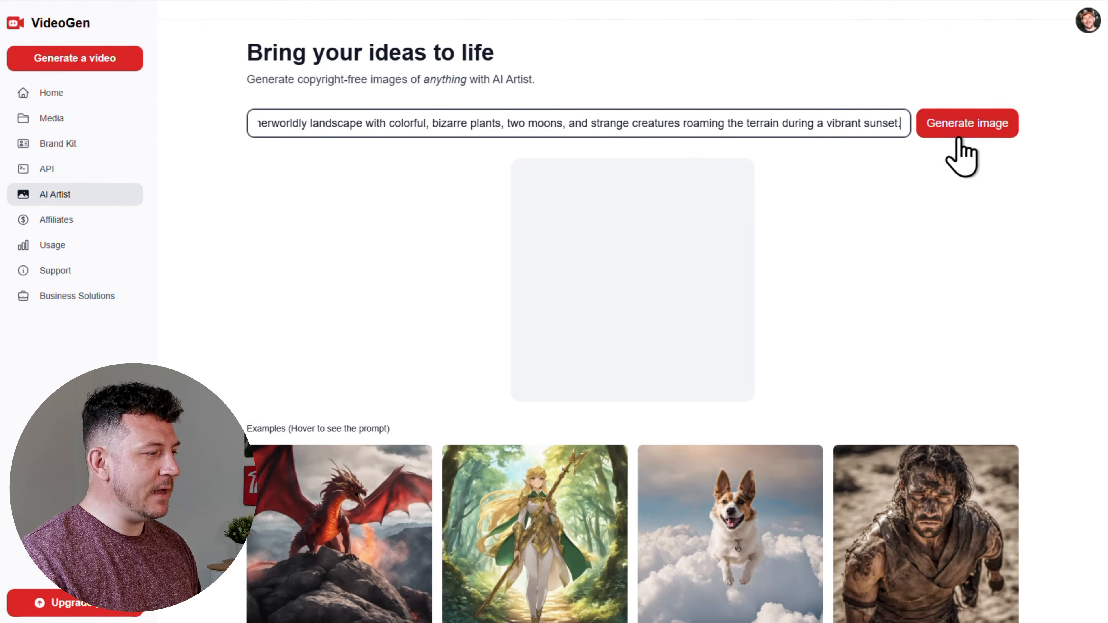
left_click(966, 131)
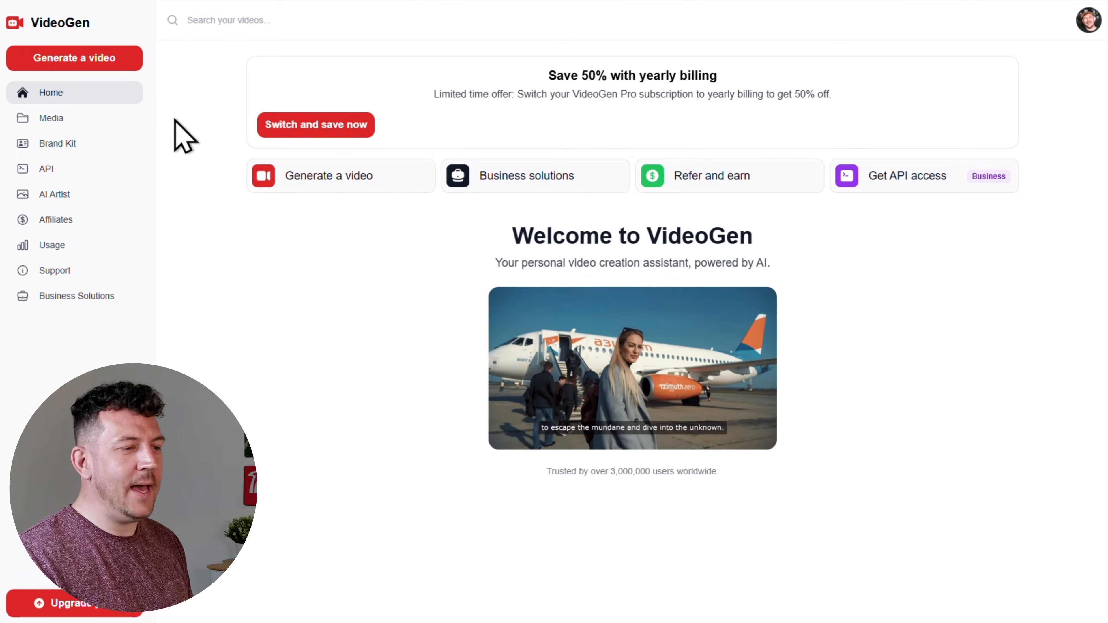
- Start a new video and enter a prompt for a fast-paced, suspenseful, dramatic video titled 'Beyond Earth: The Future of Space Exploration', covering past, present and future
left_click(121, 62)
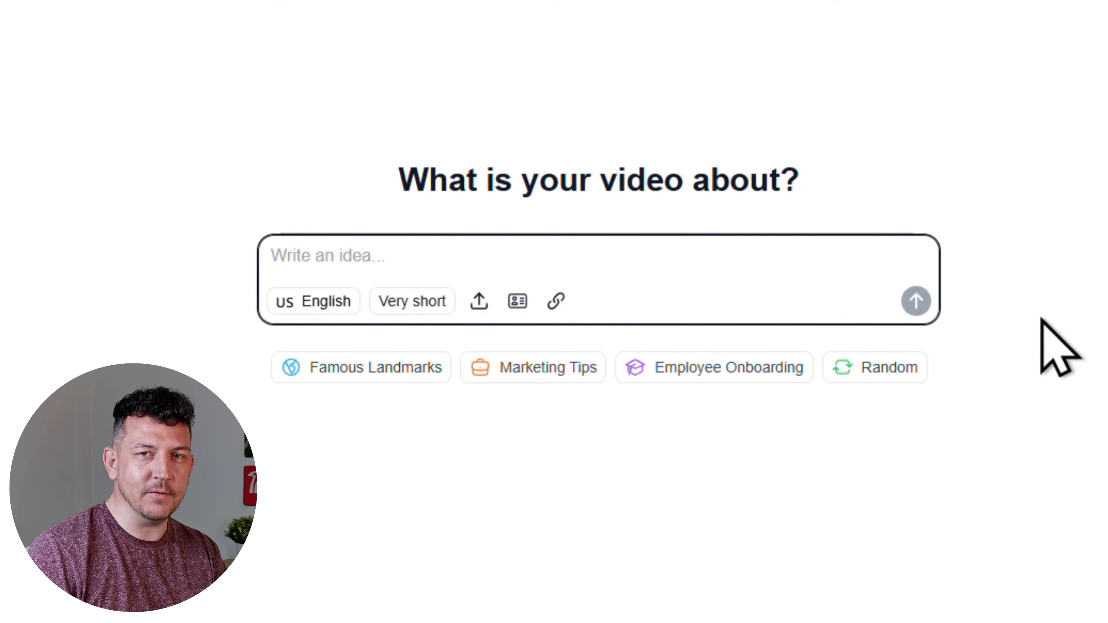
type("Create a fast-paced, suspenseful and dramatic video titled 'Beyond Earth: The Future of Space Exploration.' Begin by capturing the excitement and mystery of space travel's origins, highlighting key moments in history. Transition to the present-day advancements and space missions, showcasing cutting-edge technology. Finally, explore the future of space exploration, teasing upcoming missions, AI and the potential for human colonisation of other planets. Use captivating visuals and concise narration to keep viewers hooked.")
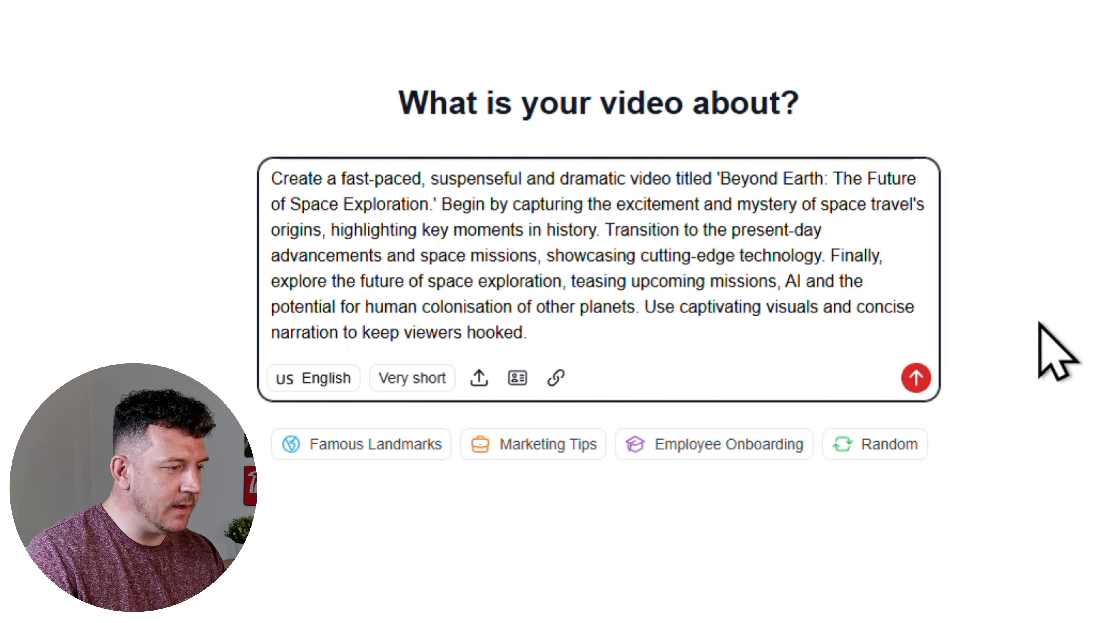
- Keep English as the video's language and set the script length to Short, about 150 words
left_click(322, 379)
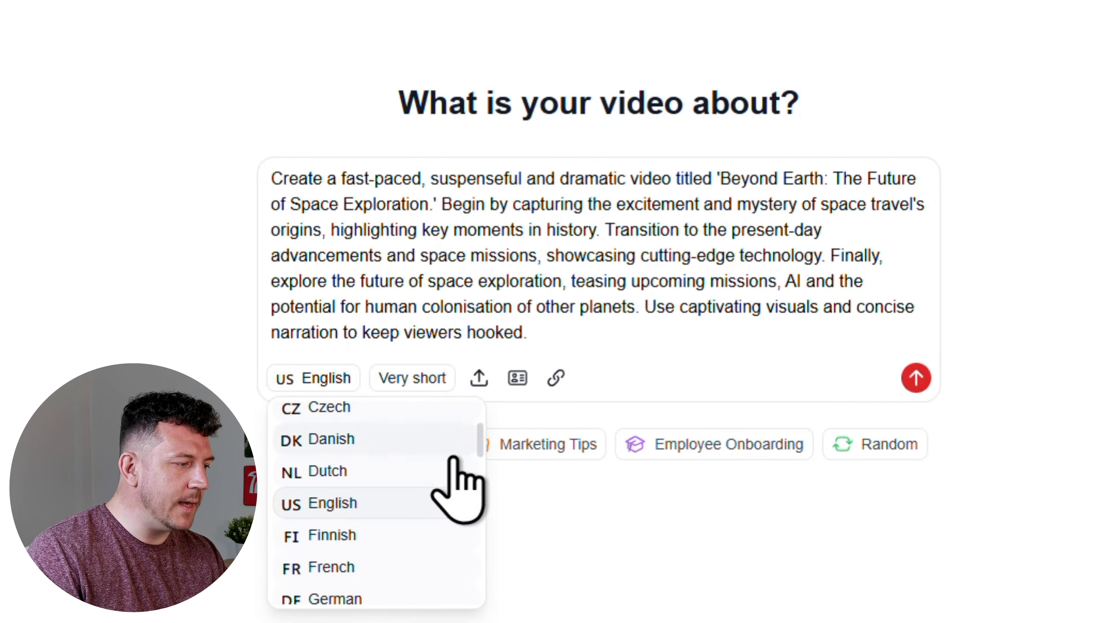
scroll(476, 508, "down", 5)
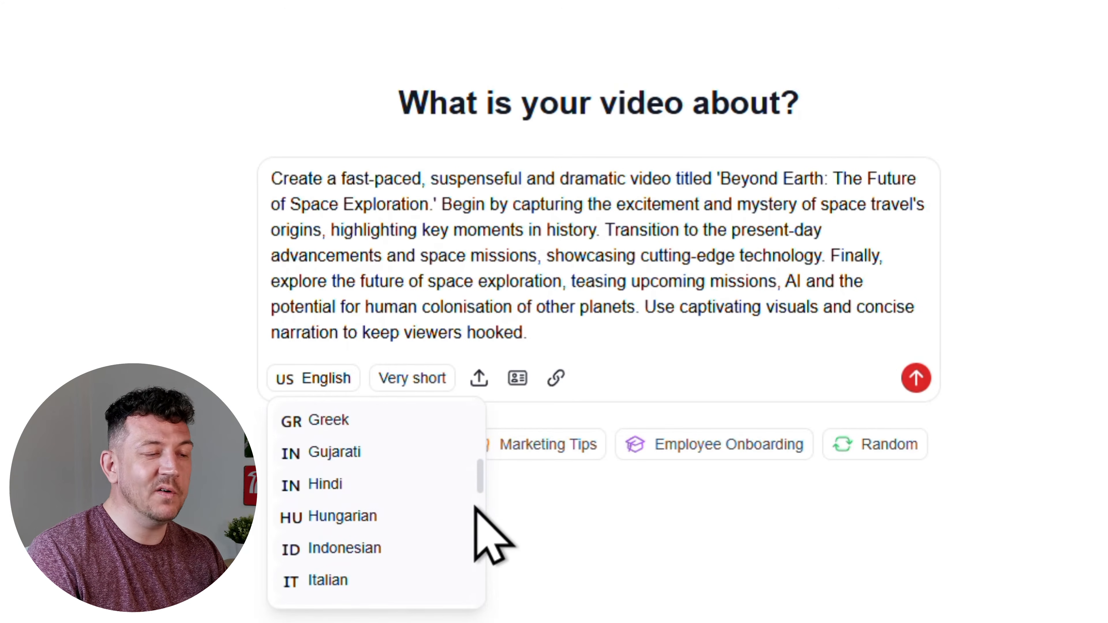
scroll(476, 508, "up", 5)
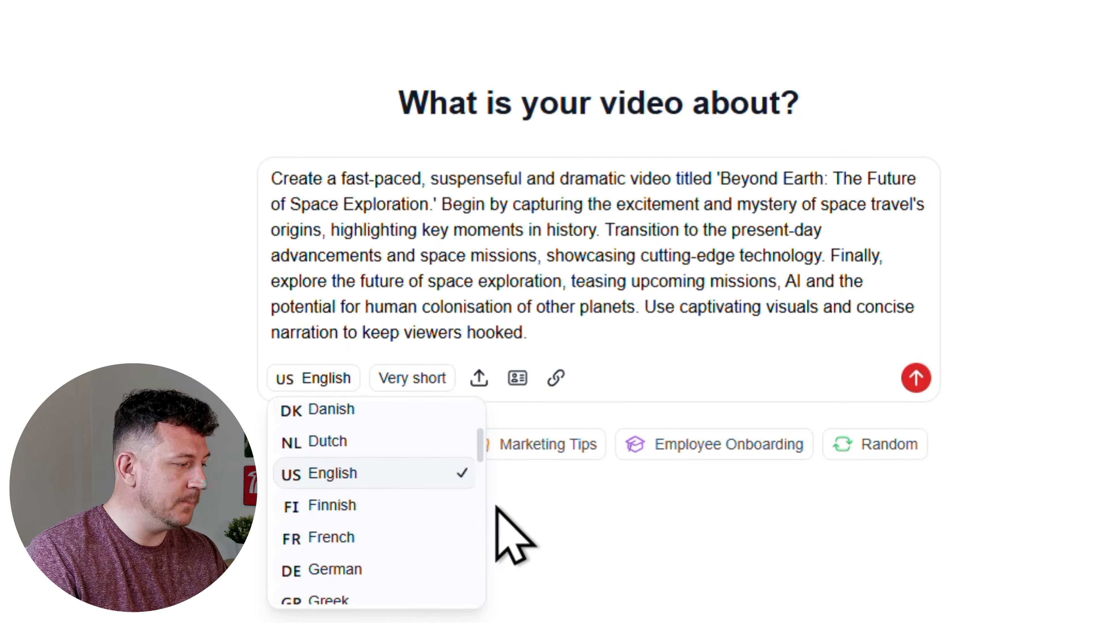
left_click(532, 510)
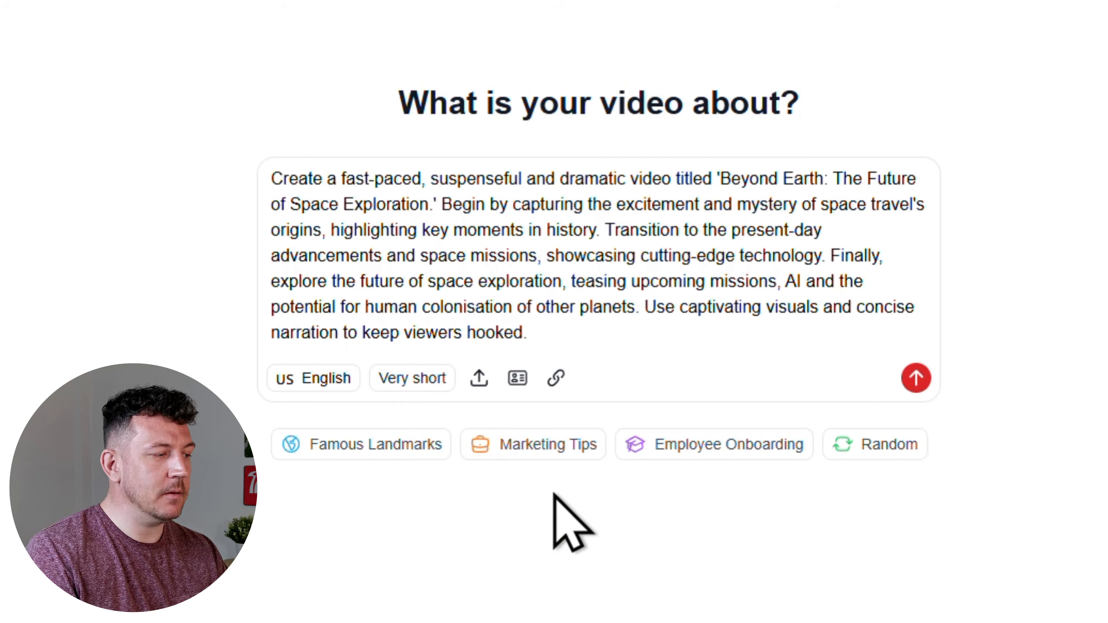
left_click(436, 383)
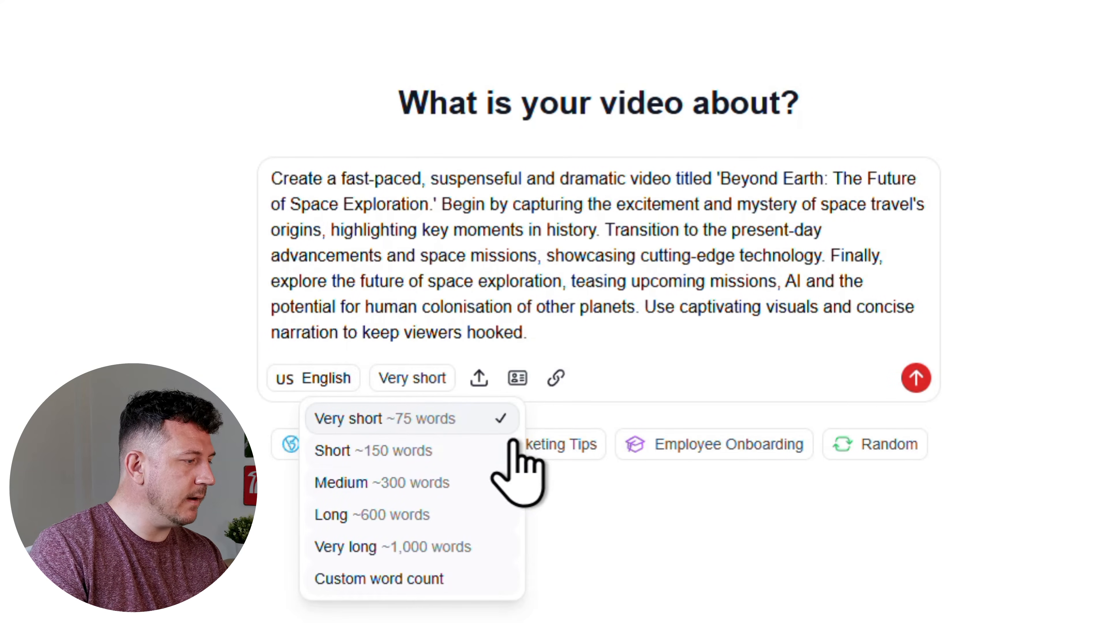
left_click(490, 452)
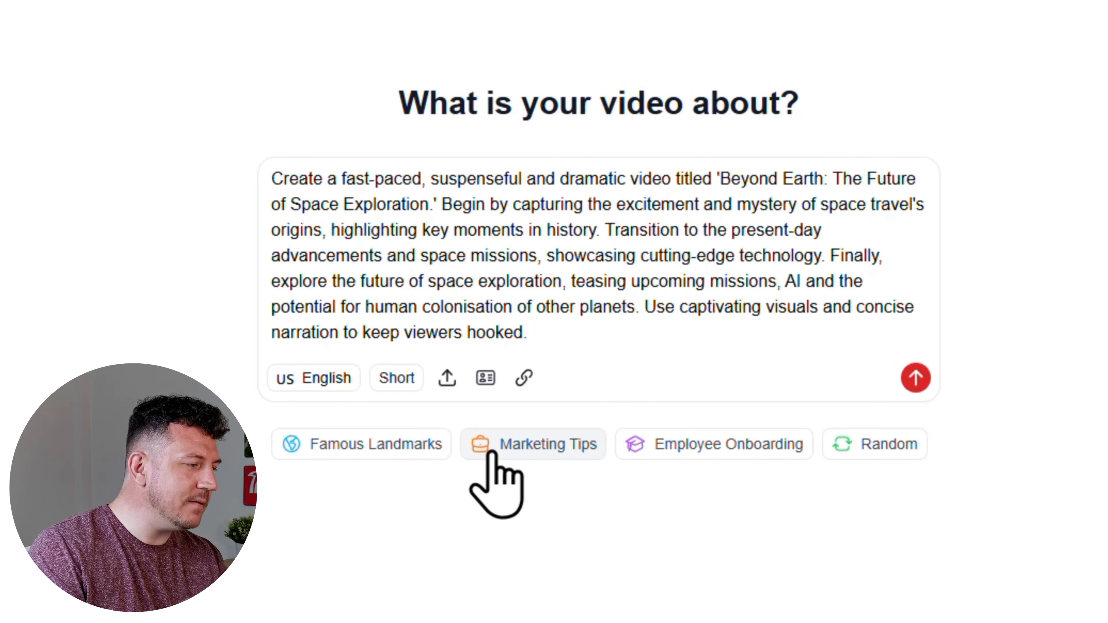
- Check the prompt's media upload, brand and website URL options, and generate the script from the prompt
left_click(452, 387)
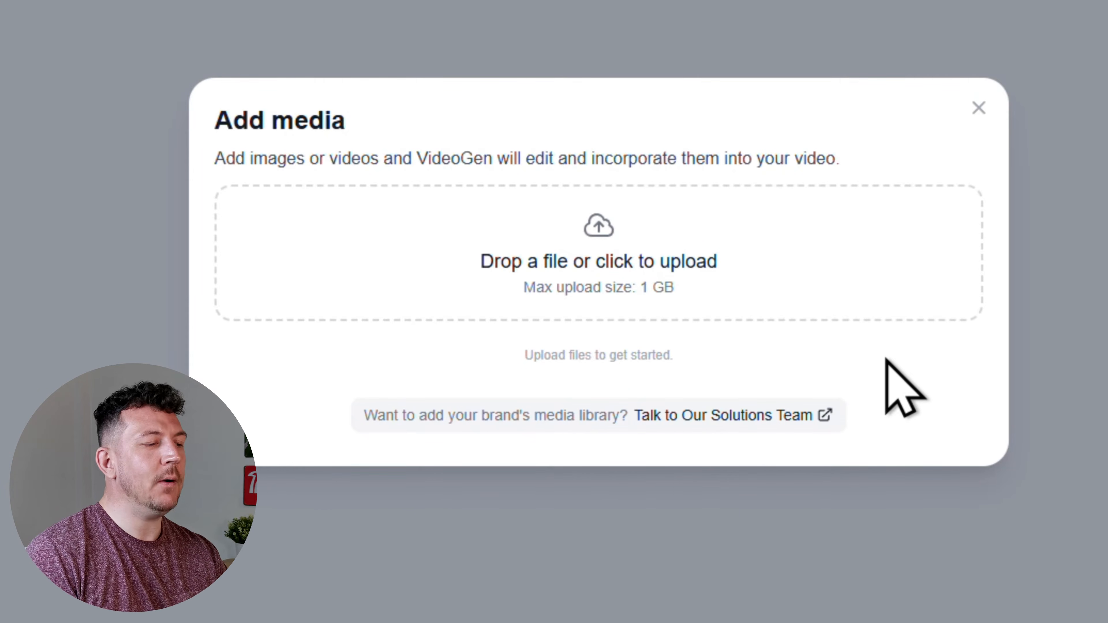
left_click(976, 112)
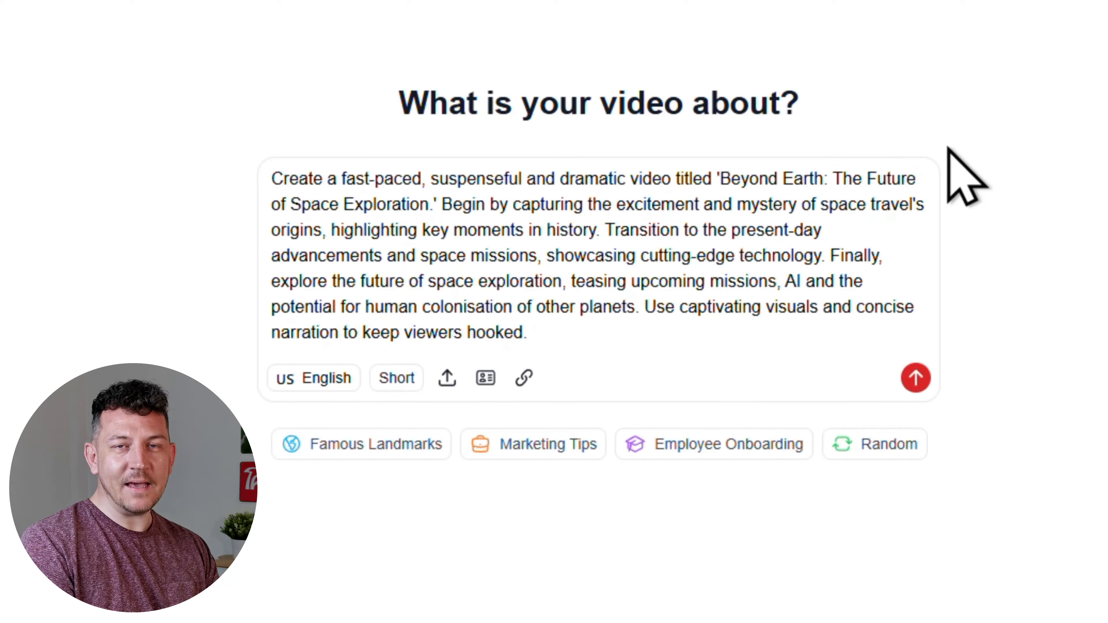
left_click(487, 377)
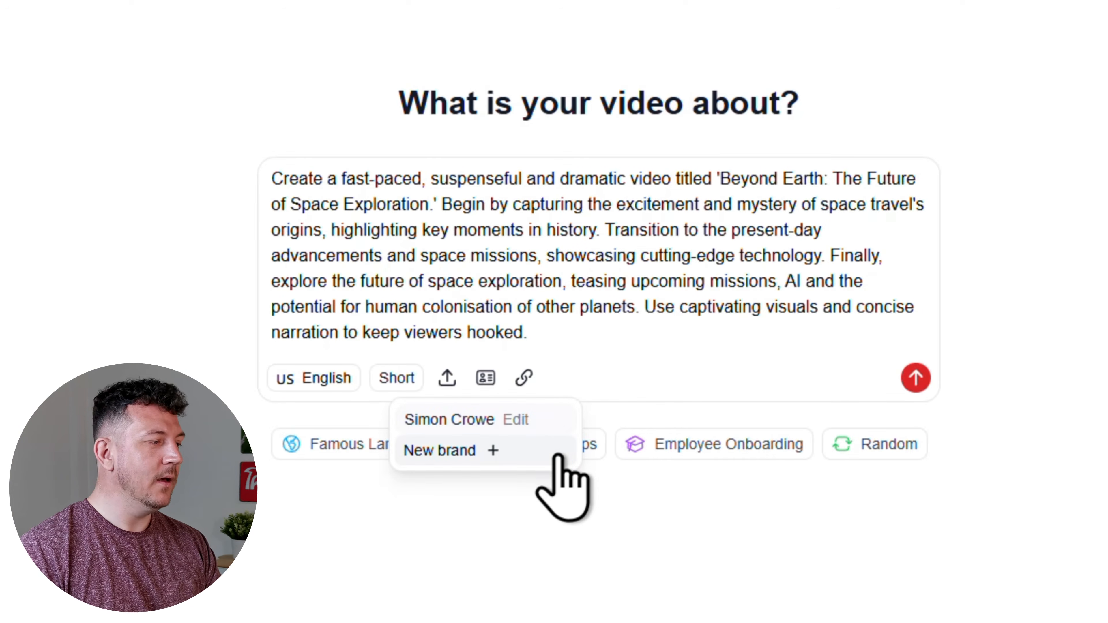
left_click(549, 422)
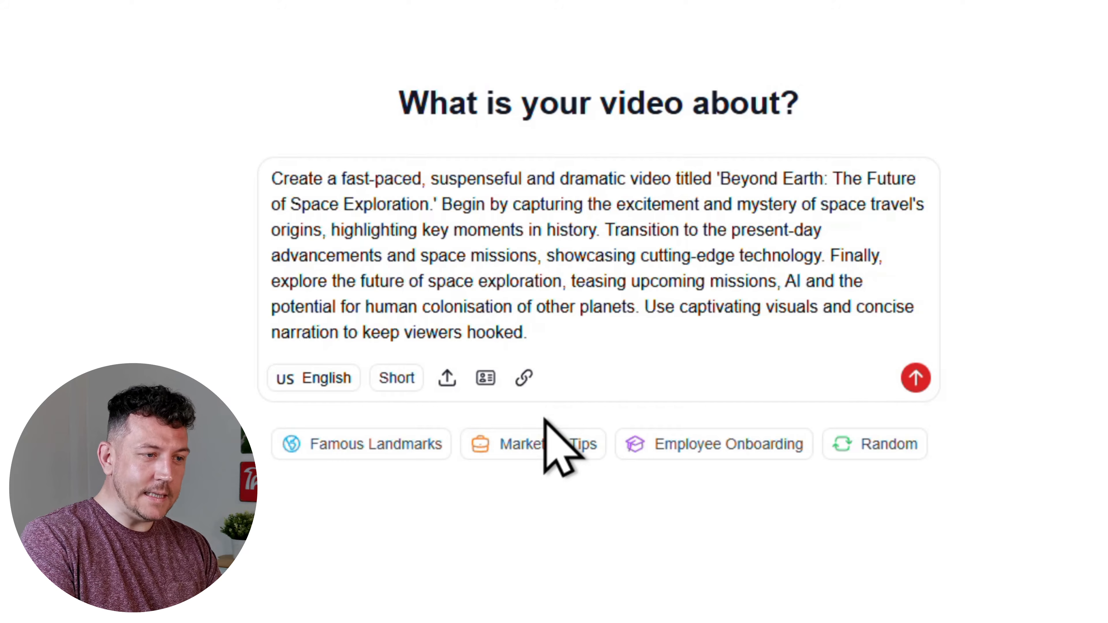
left_click(524, 378)
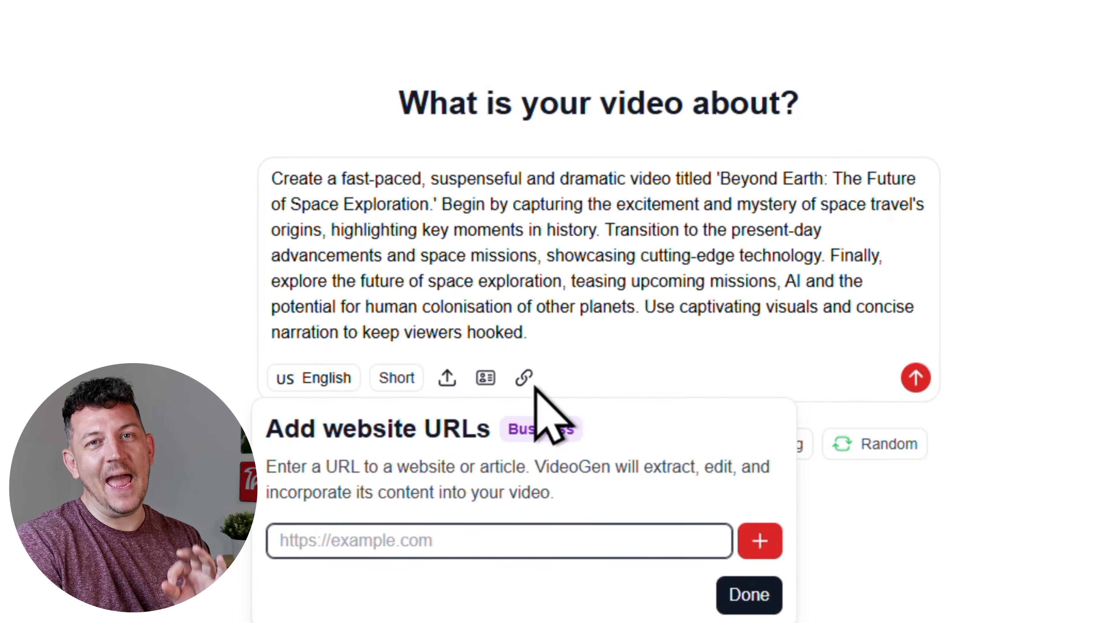
left_click(898, 553)
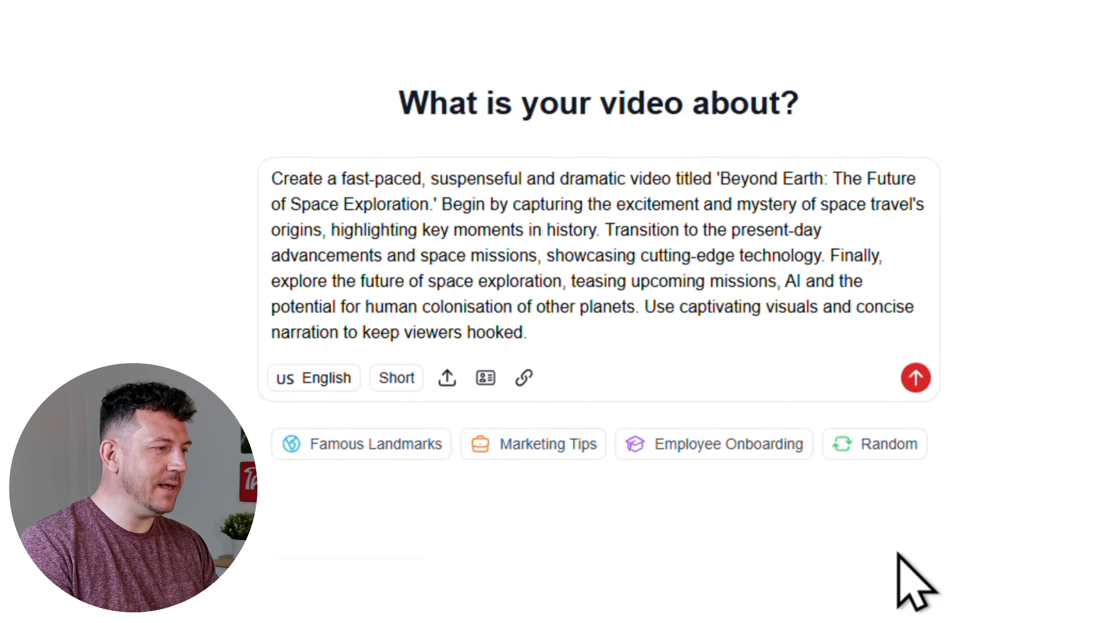
left_click(926, 391)
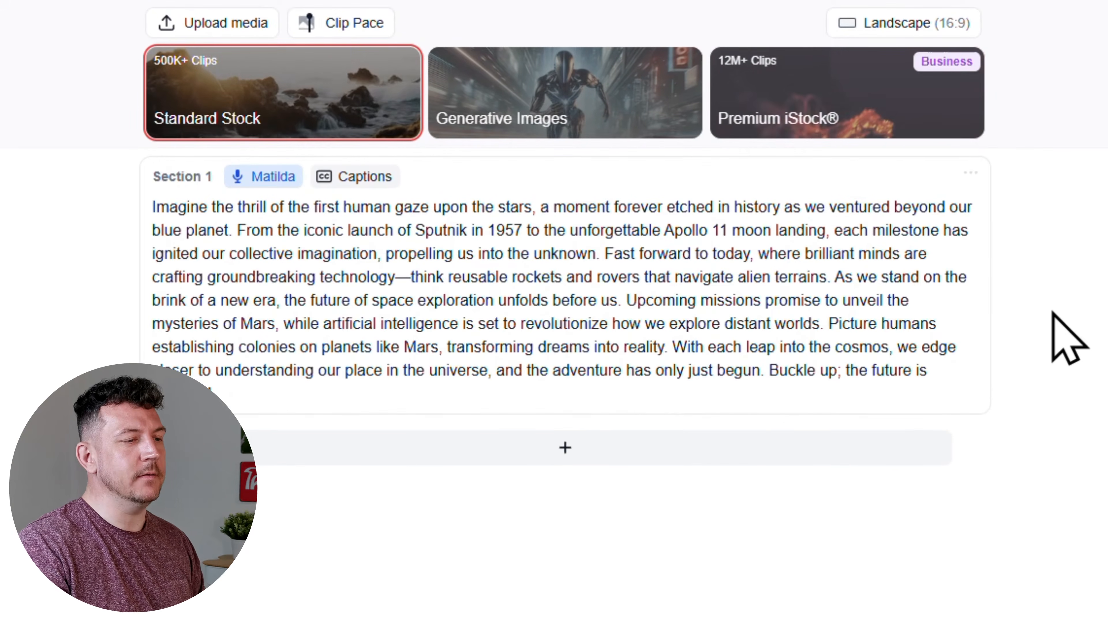
- Choose the Fast clip pace, changing clips every 5-15 words, and the Landscape (16:9) format for the video
left_click(377, 25)
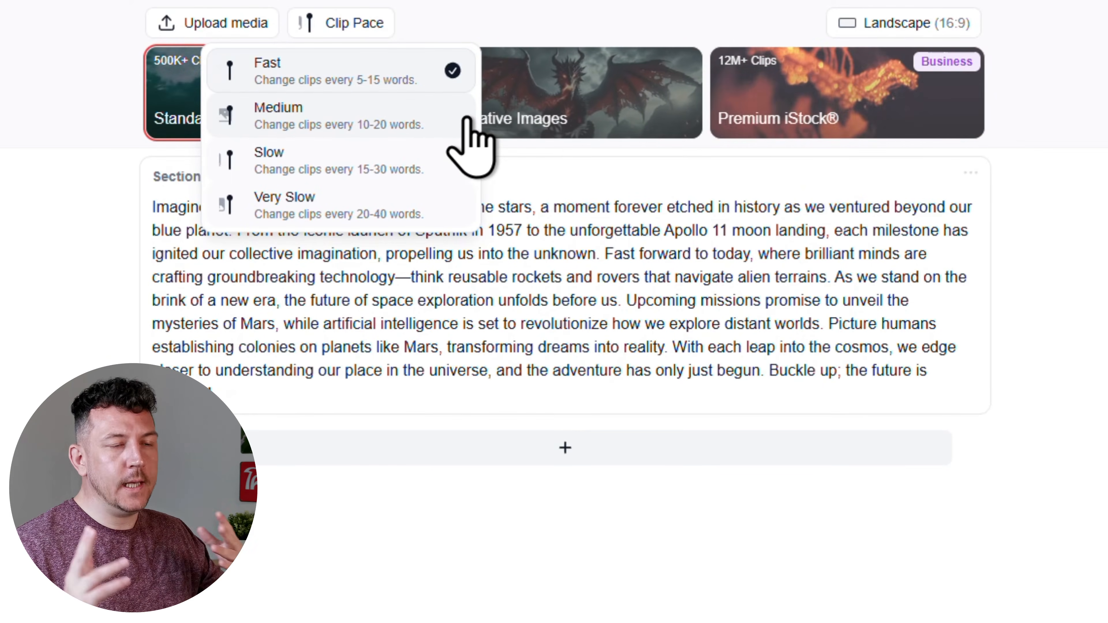
left_click(452, 66)
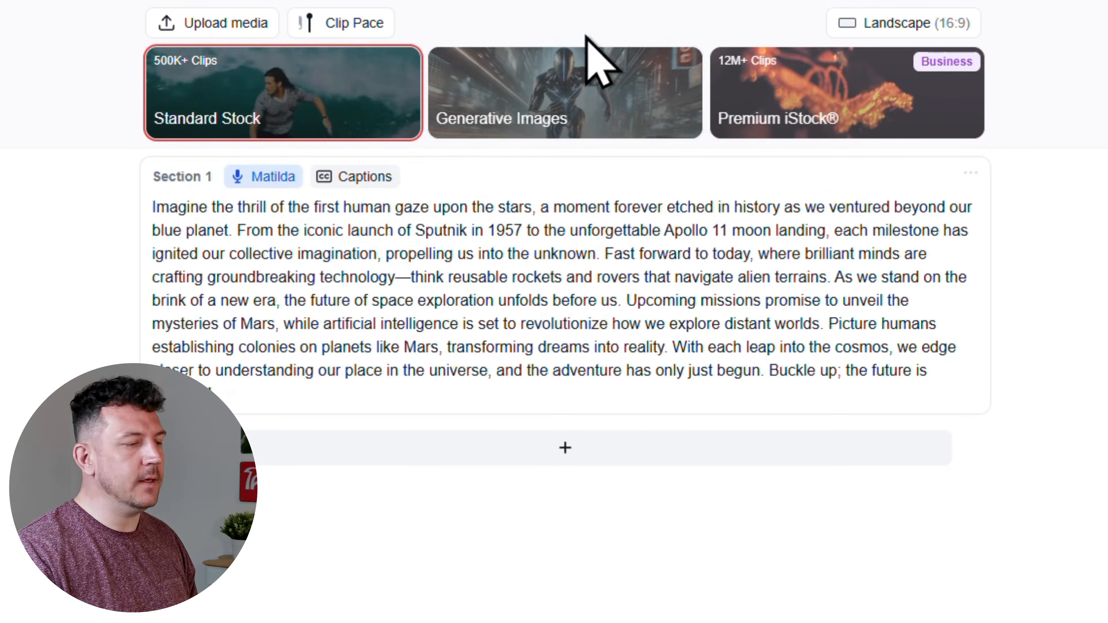
left_click(932, 26)
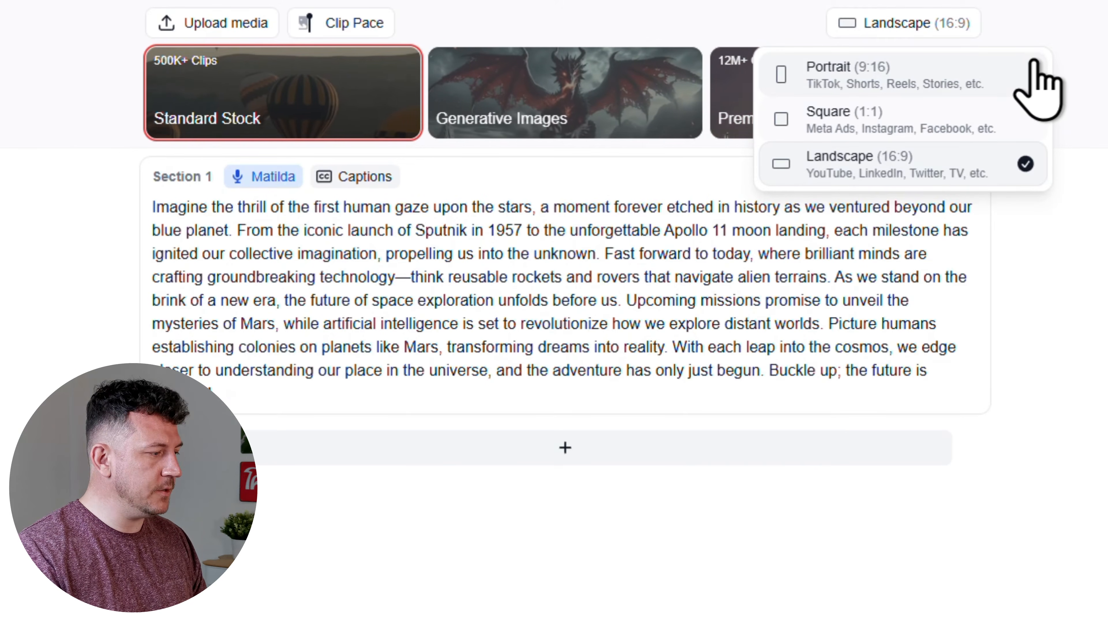
left_click(1026, 164)
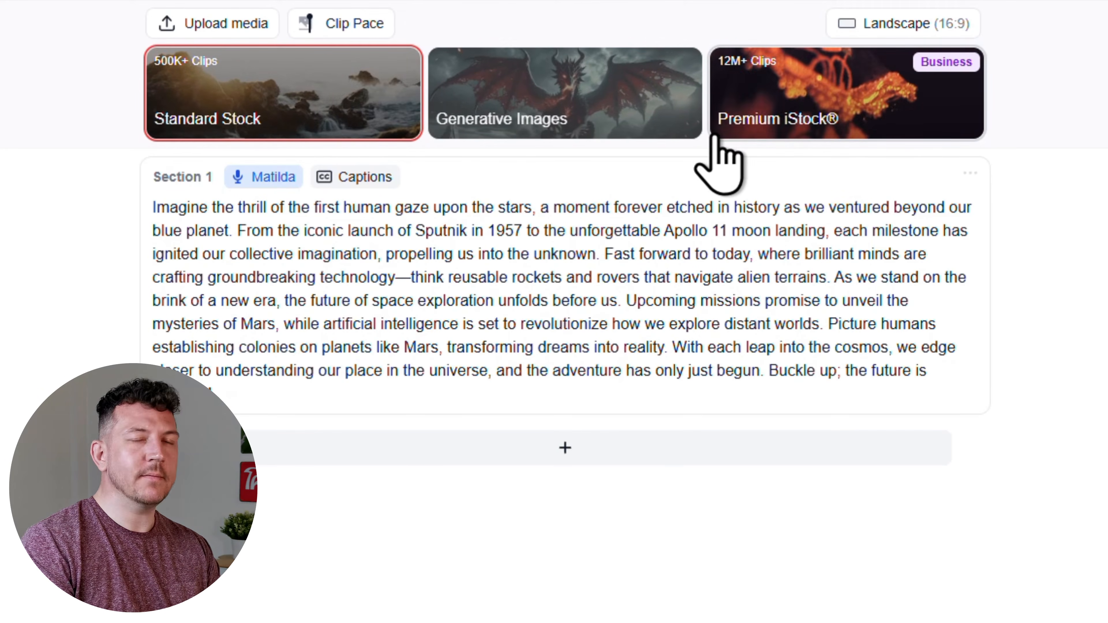
- Generate the video with Generative Images as its visuals and preview the opening up to the moon clip
left_click(620, 125)
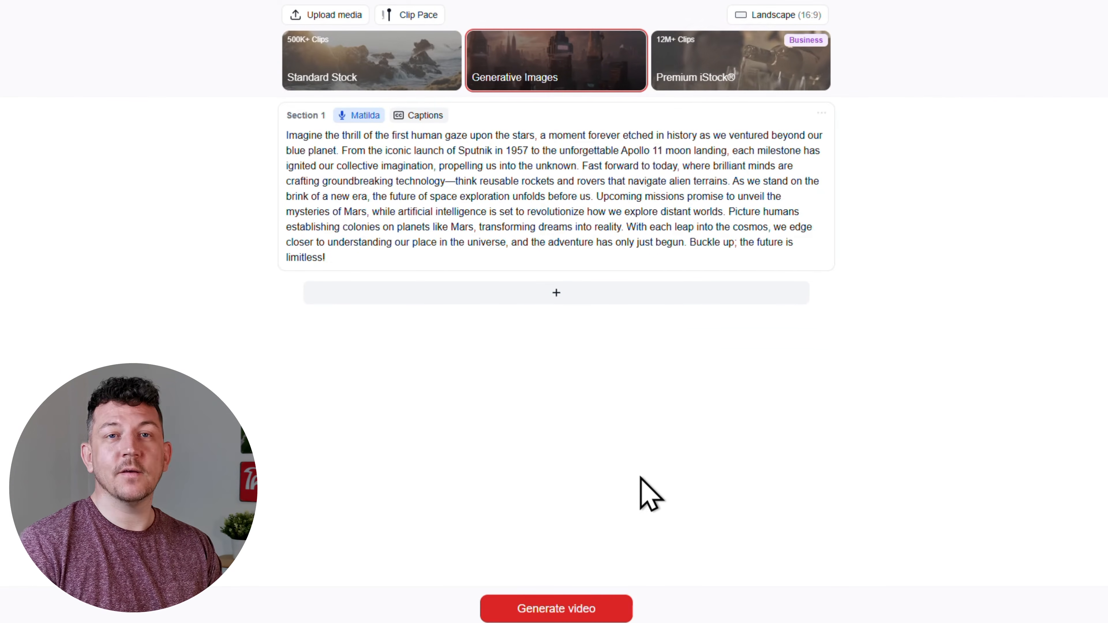
left_click(615, 612)
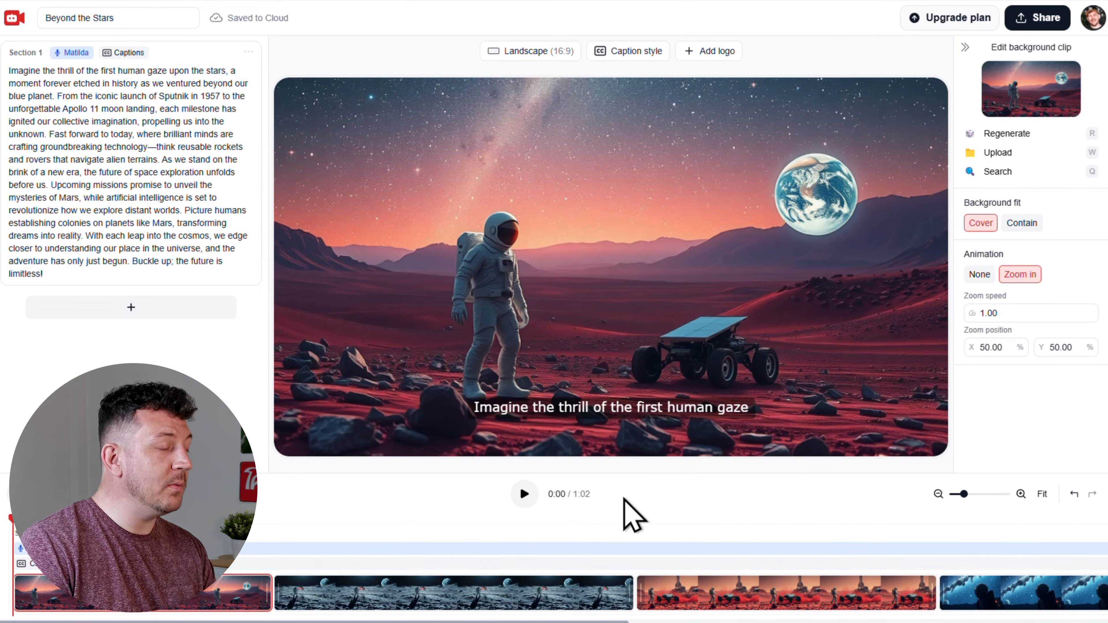
left_click(525, 494)
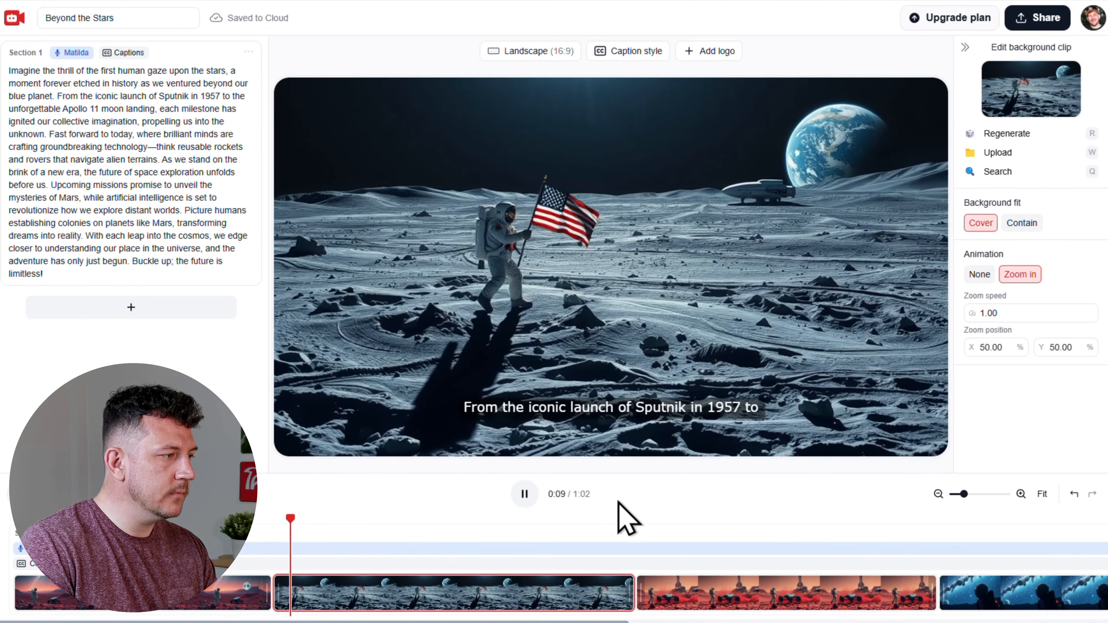
left_click(525, 494)
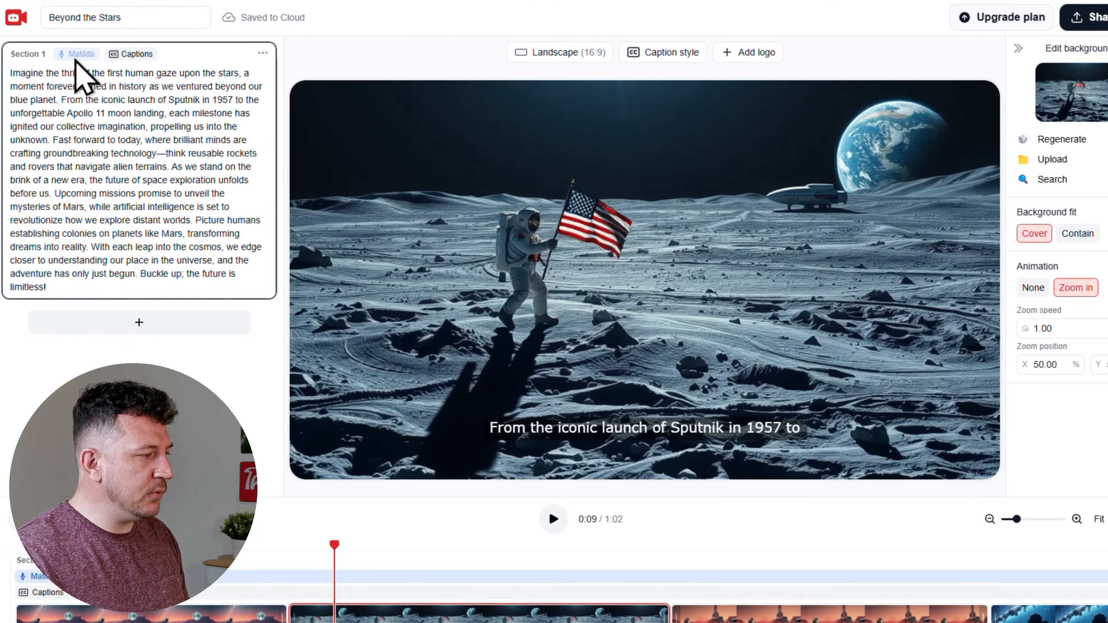
- Filter Section 1's English voiceover voices to the United States accent and browse the available voices
left_click(78, 54)
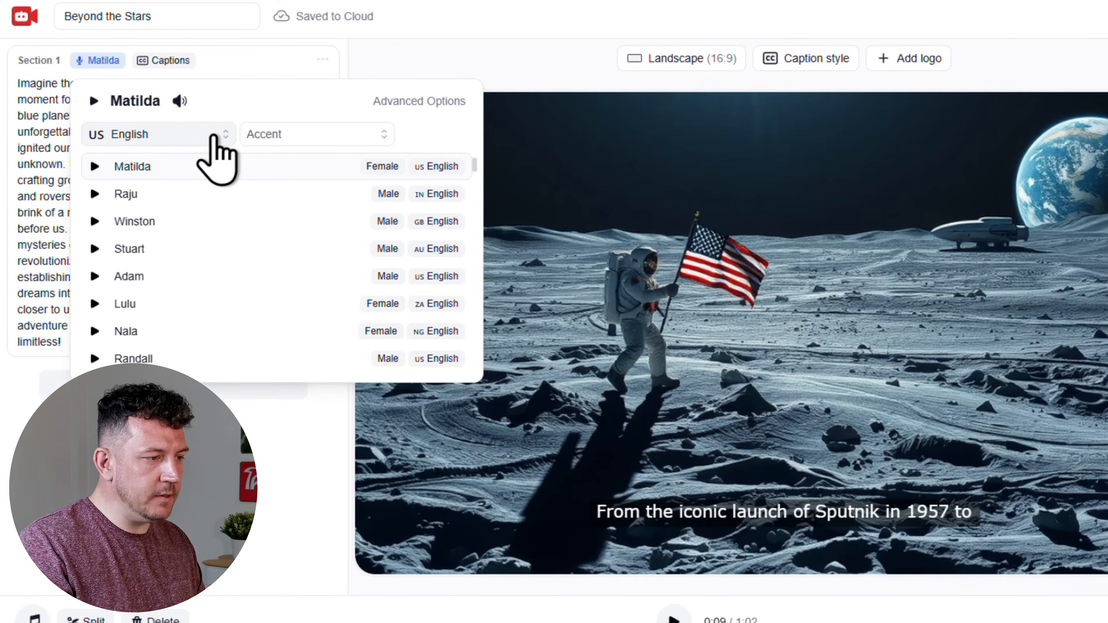
left_click(342, 136)
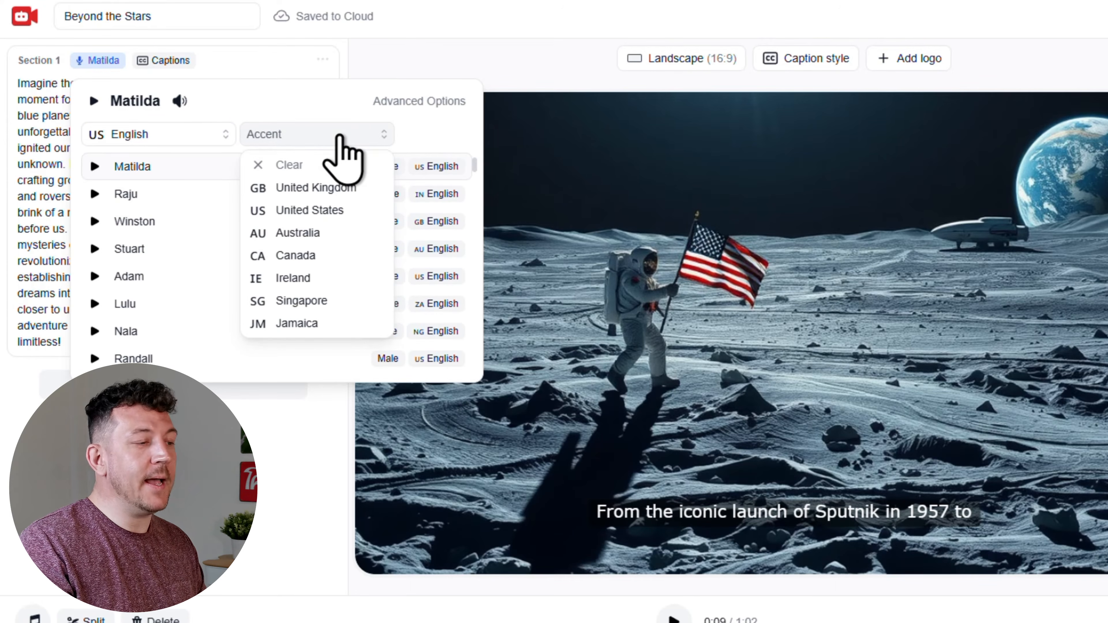
left_click(351, 212)
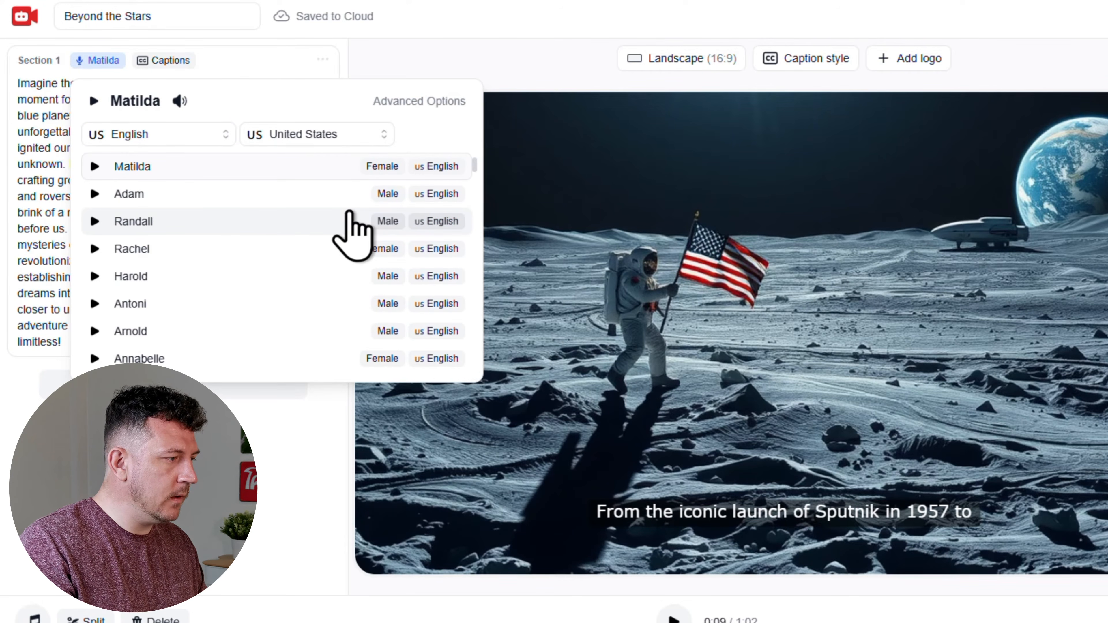
scroll(350, 214, "down", 5)
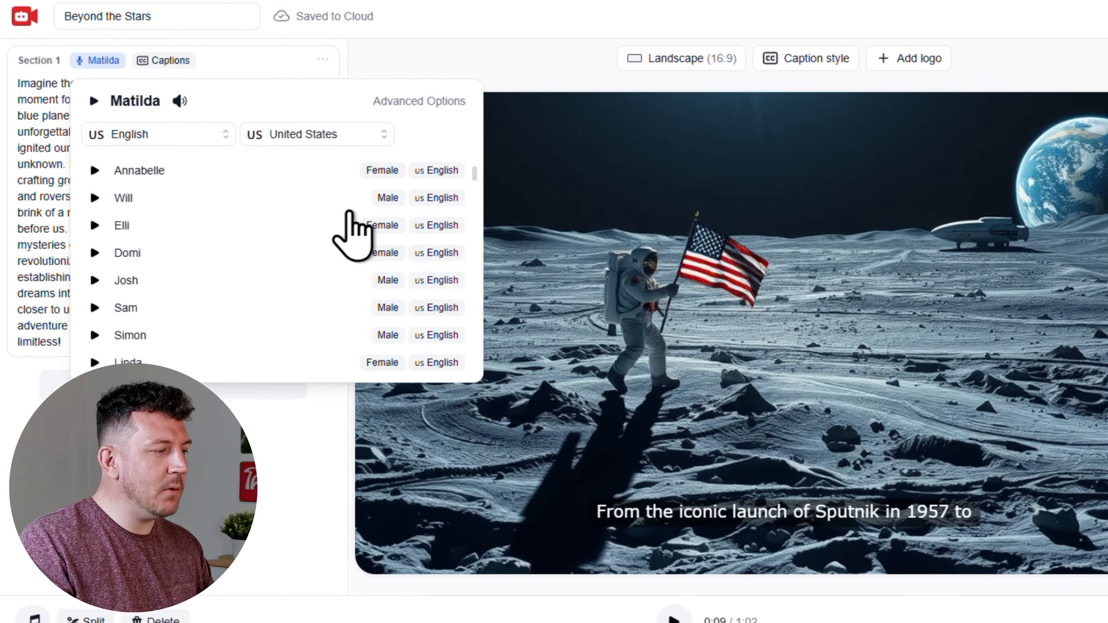
scroll(350, 214, "down", 5)
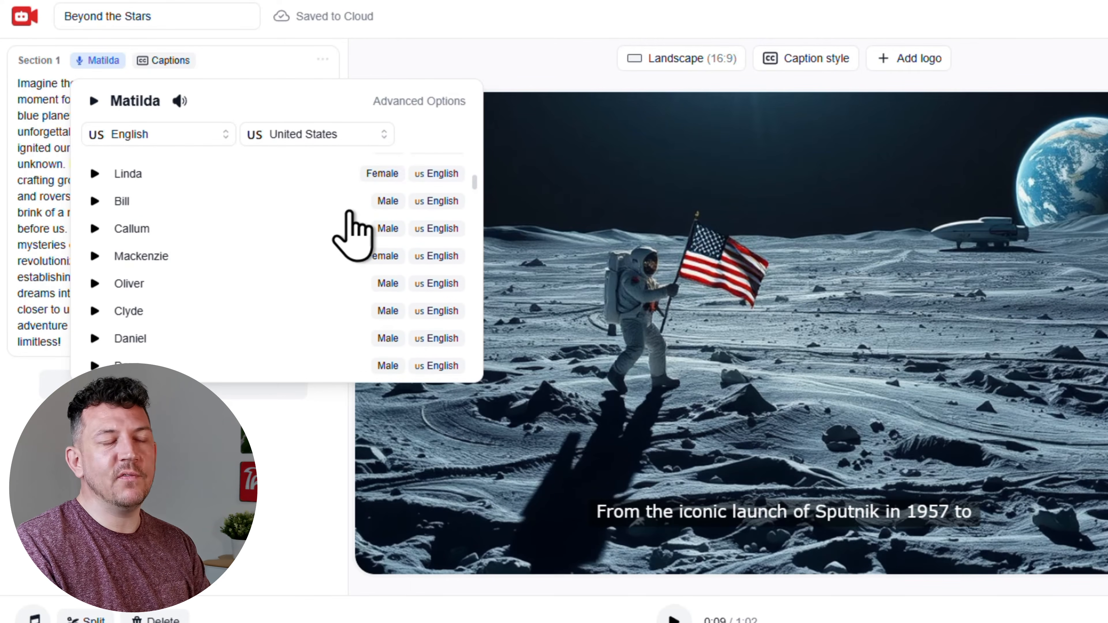
scroll(351, 214, "down", 4)
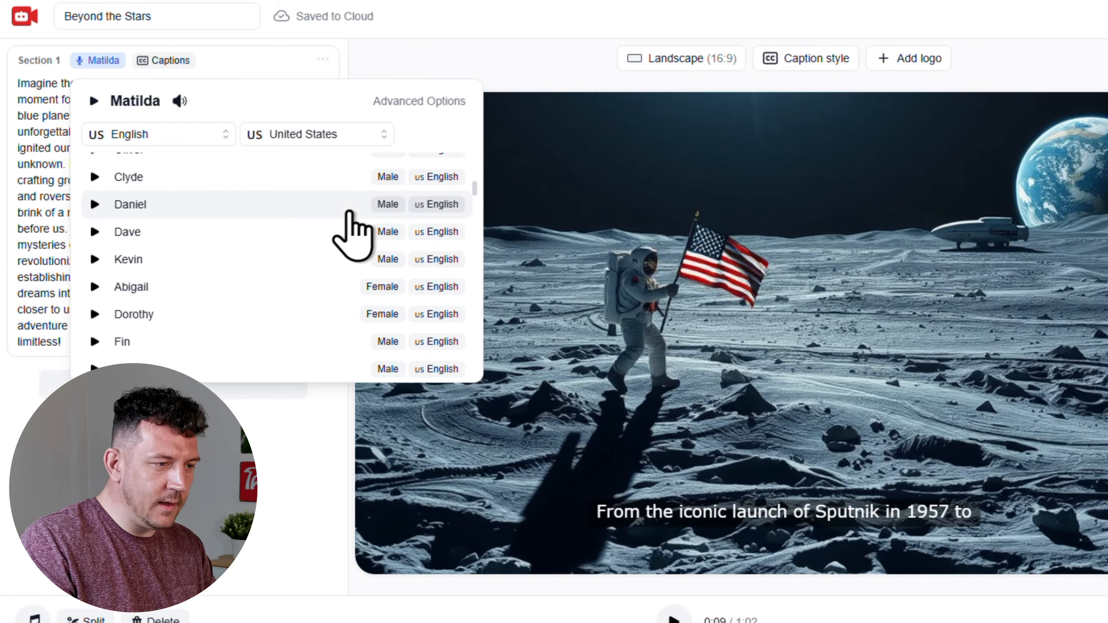
- Audition the Clyde, Dave and Kevin voices and assign Kevin as Section 1's voice
left_click(98, 179)
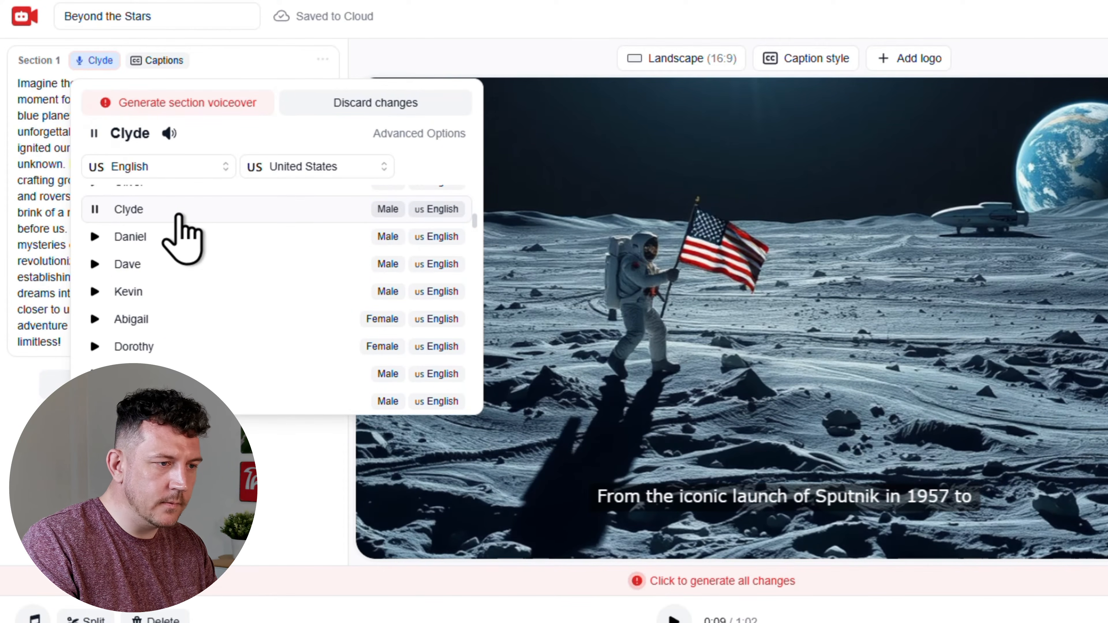
left_click(95, 264)
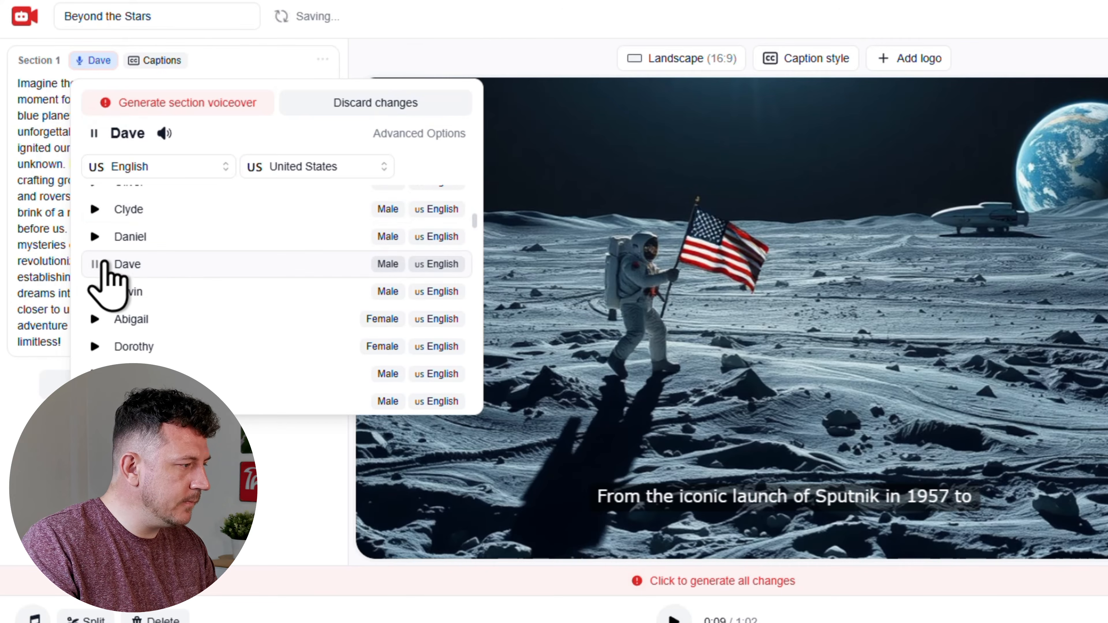
left_click(95, 291)
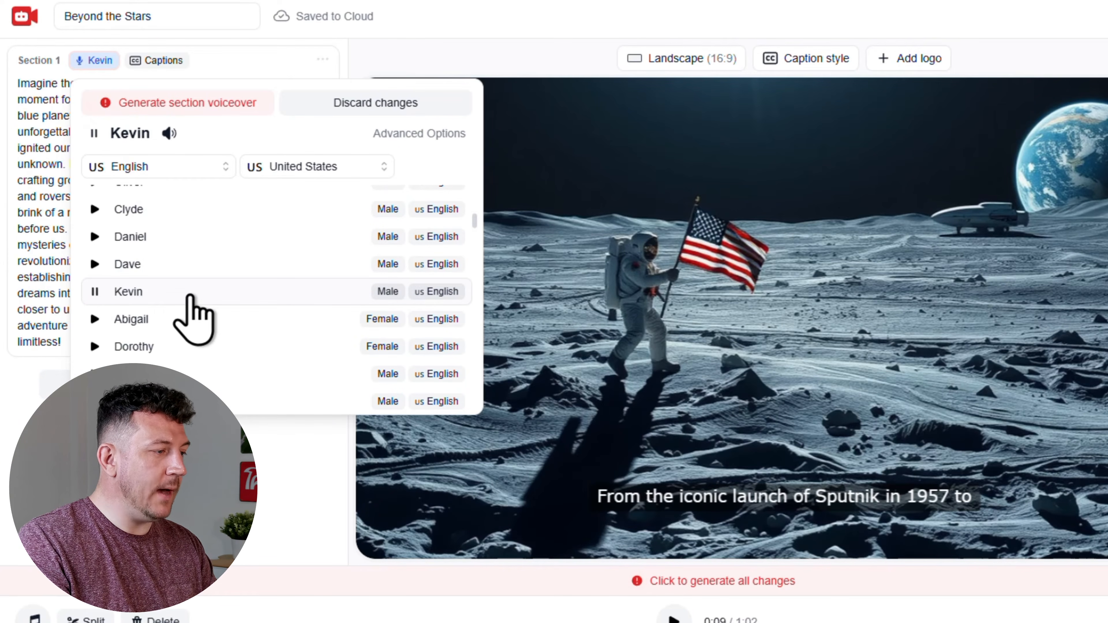
left_click(96, 291)
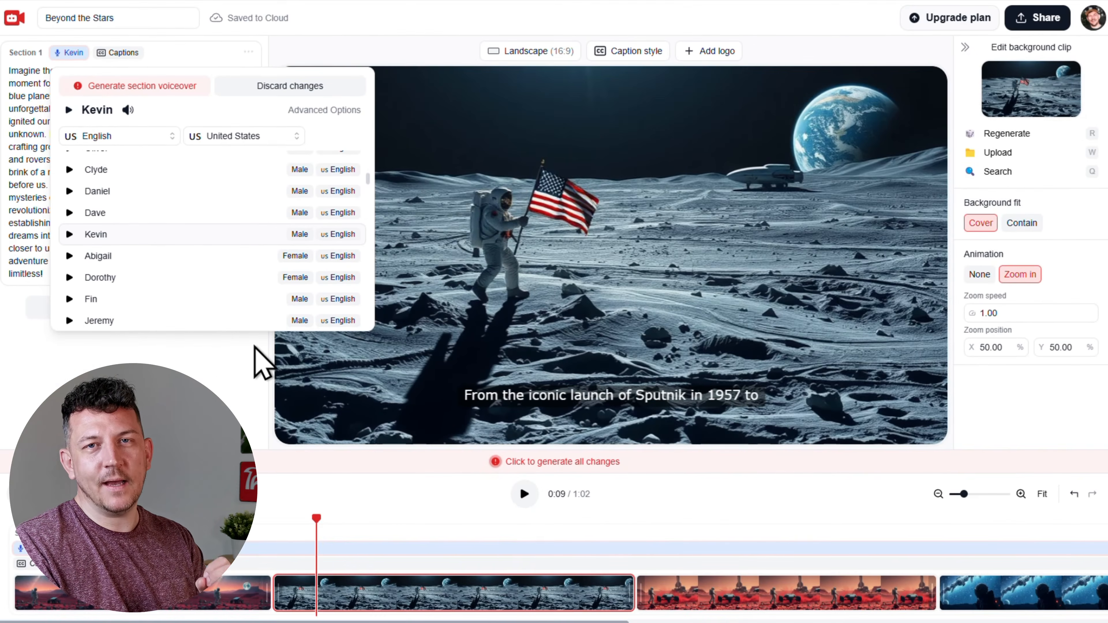
left_click(288, 386)
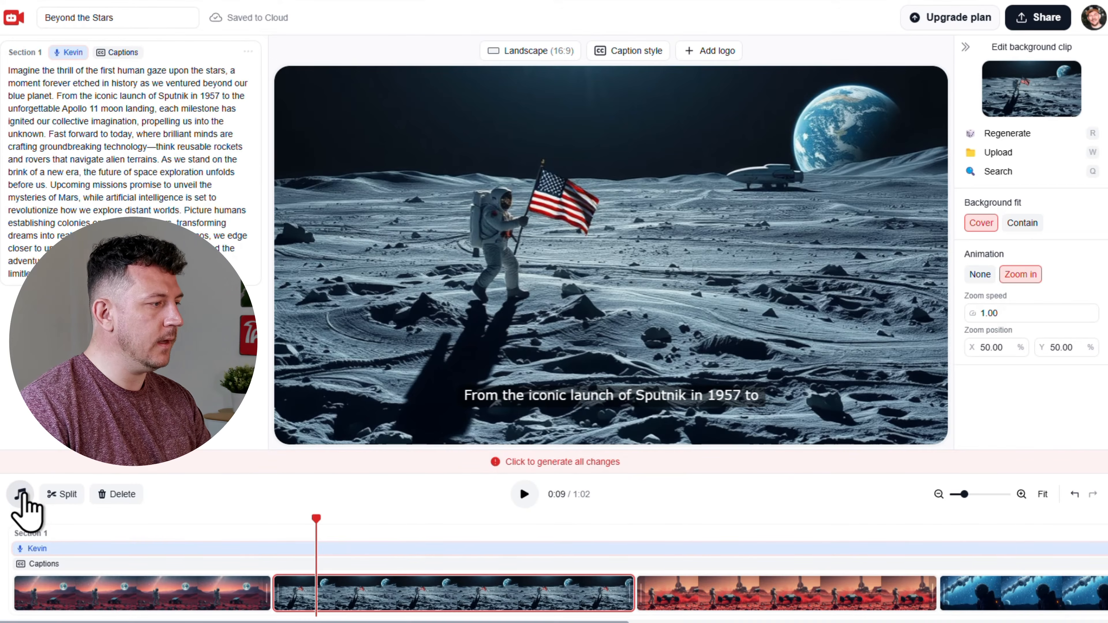
- Audition the Suspense tracks Creeping Dread and Edge of Danger in the copyright-free music and keep Edge of Danger as background music
left_click(22, 496)
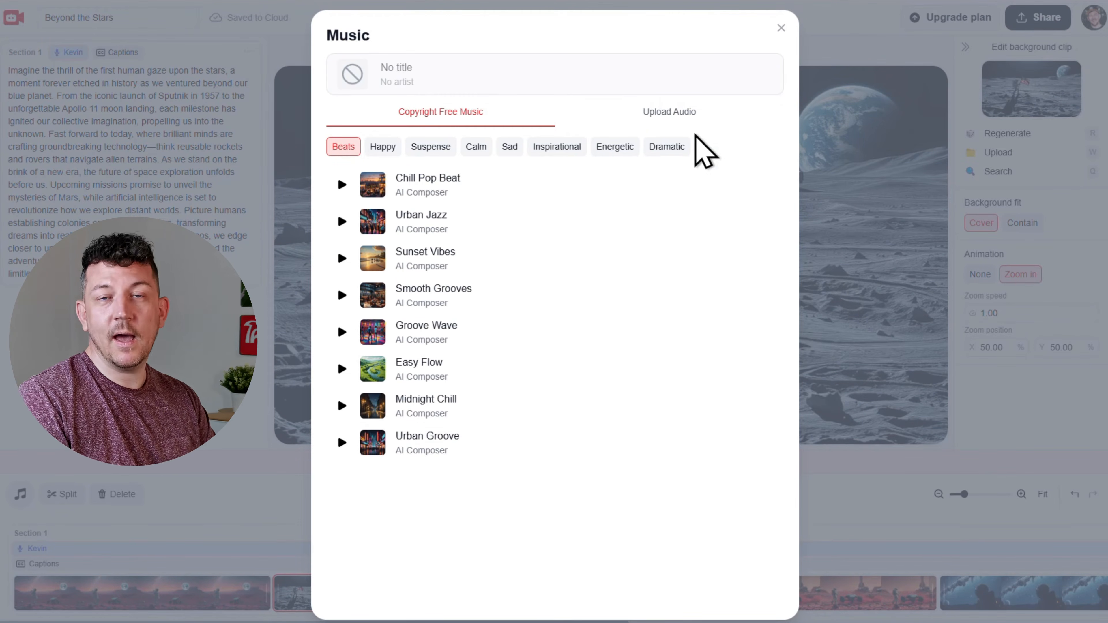
left_click(692, 112)
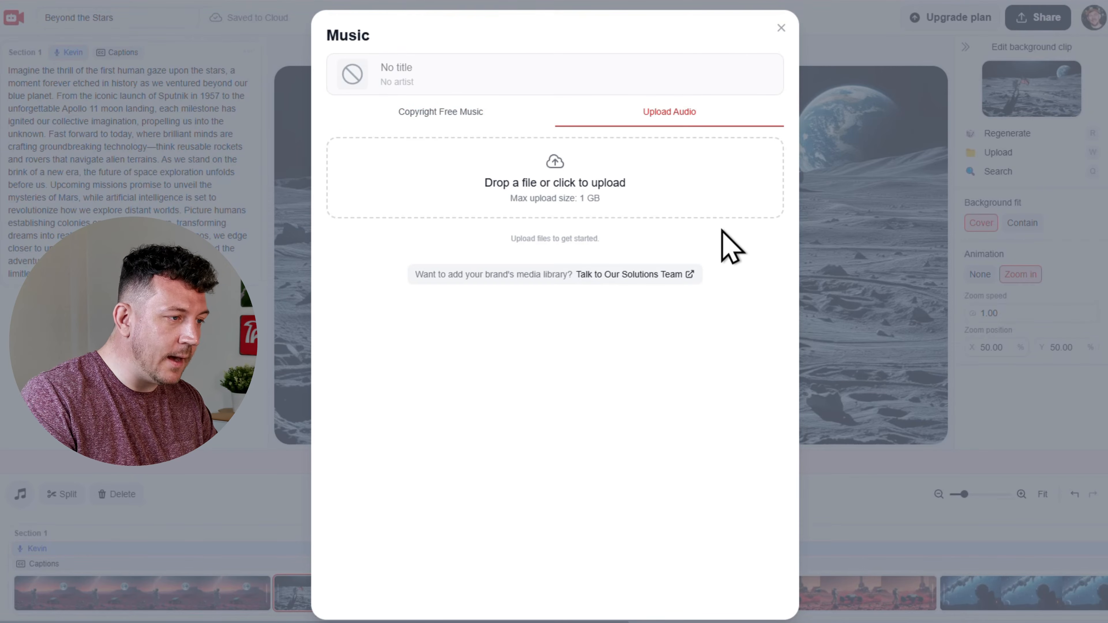
left_click(480, 114)
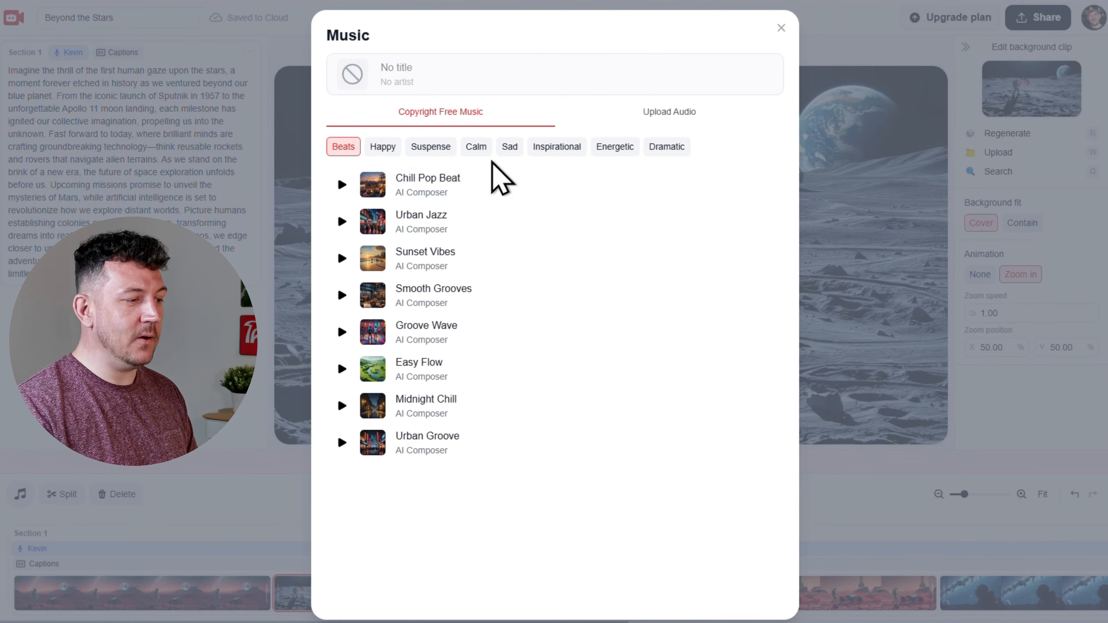
left_click(452, 151)
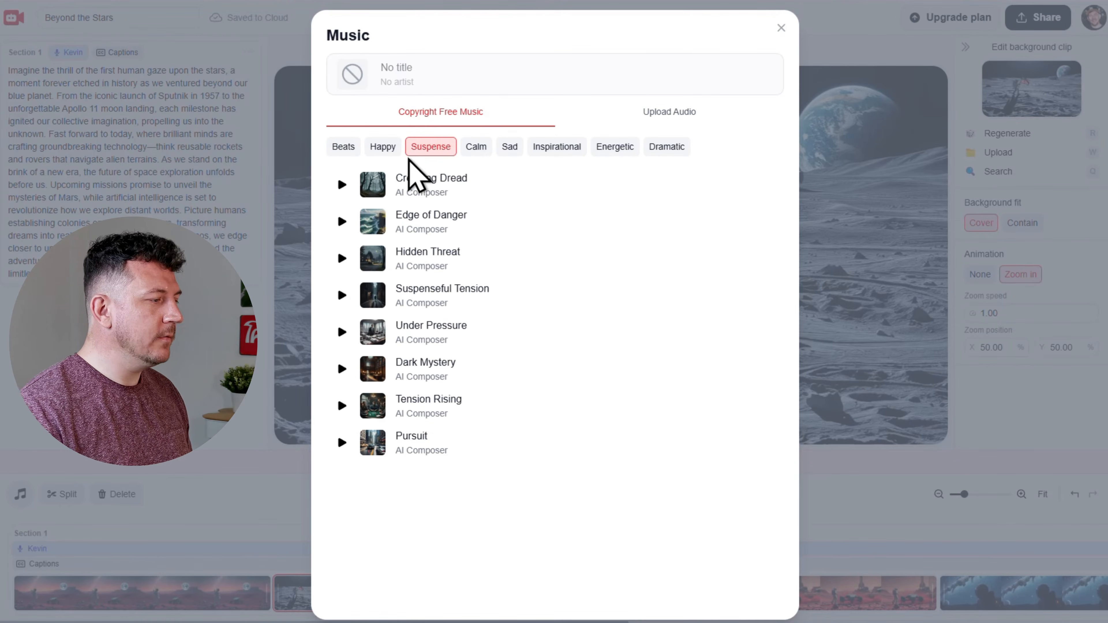
left_click(342, 185)
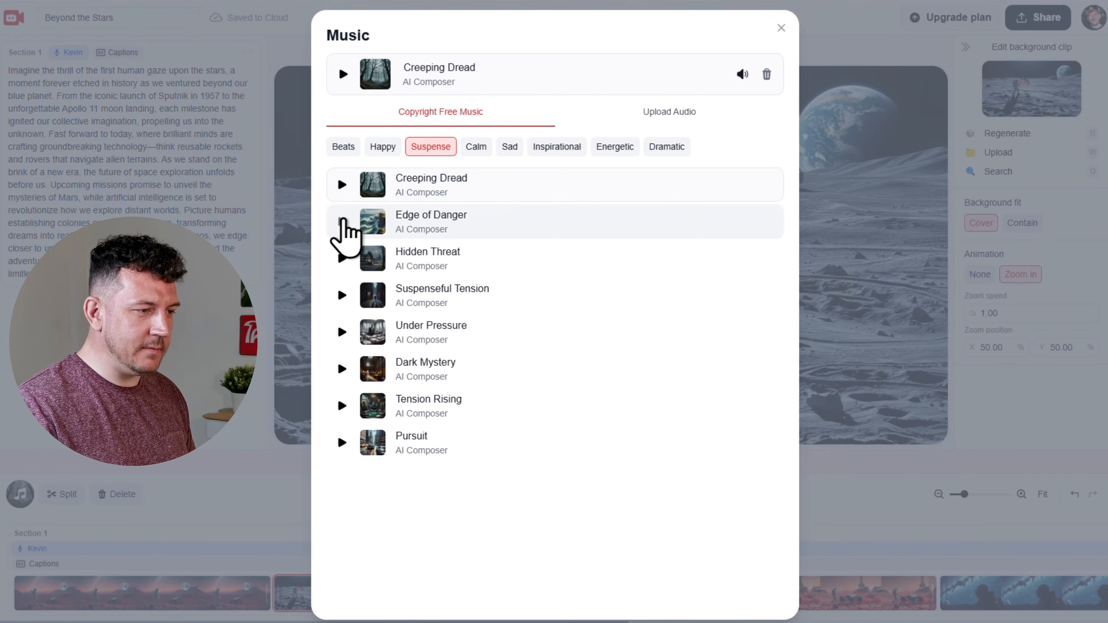
left_click(343, 221)
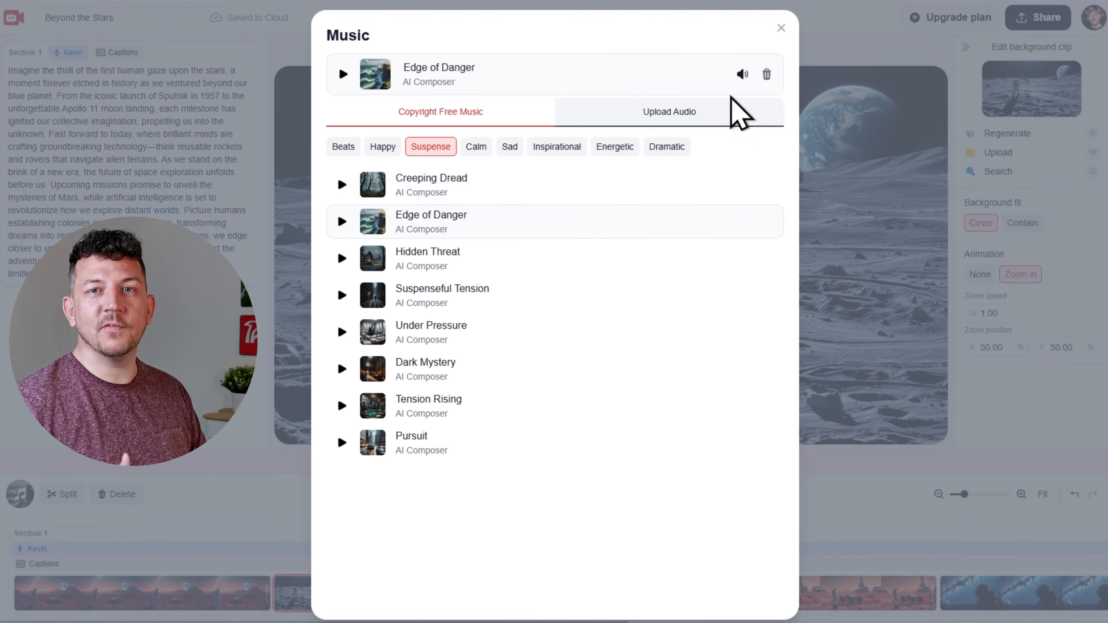
- Raise the Edge of Danger track's volume slightly and preview a few seconds of the moon clip with it
mouse_move(743, 75)
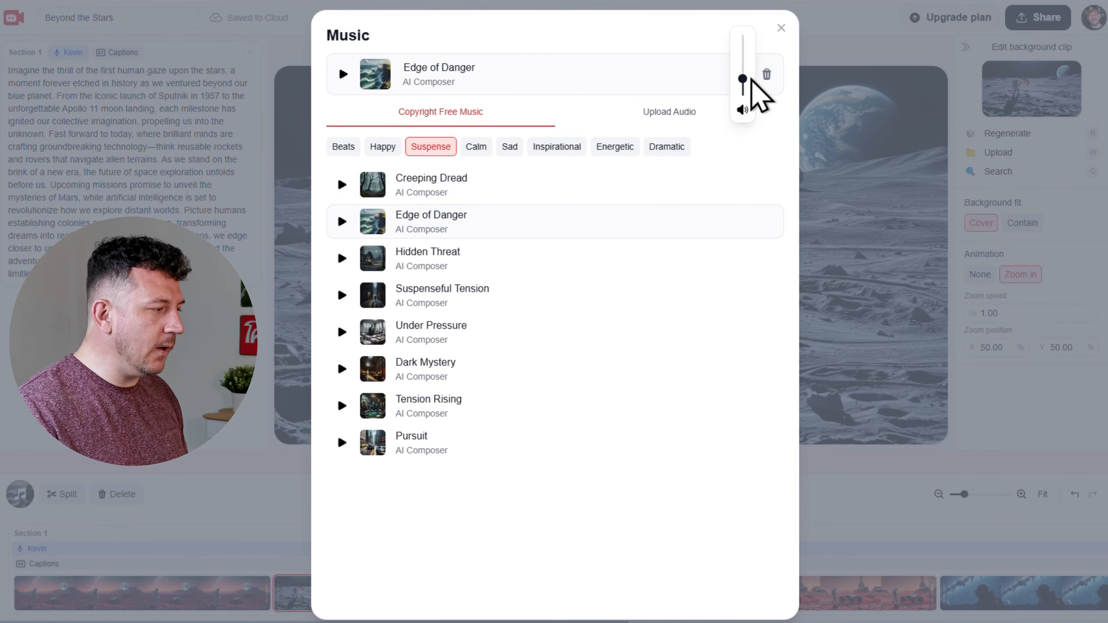
left_click_drag(744, 76, 747, 64)
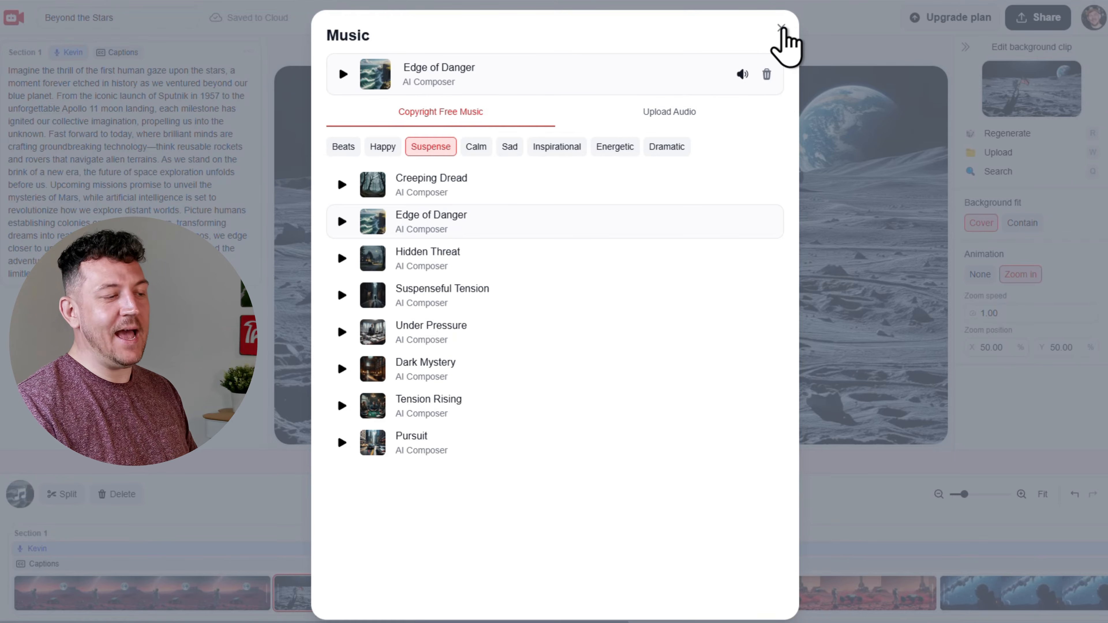
left_click(781, 28)
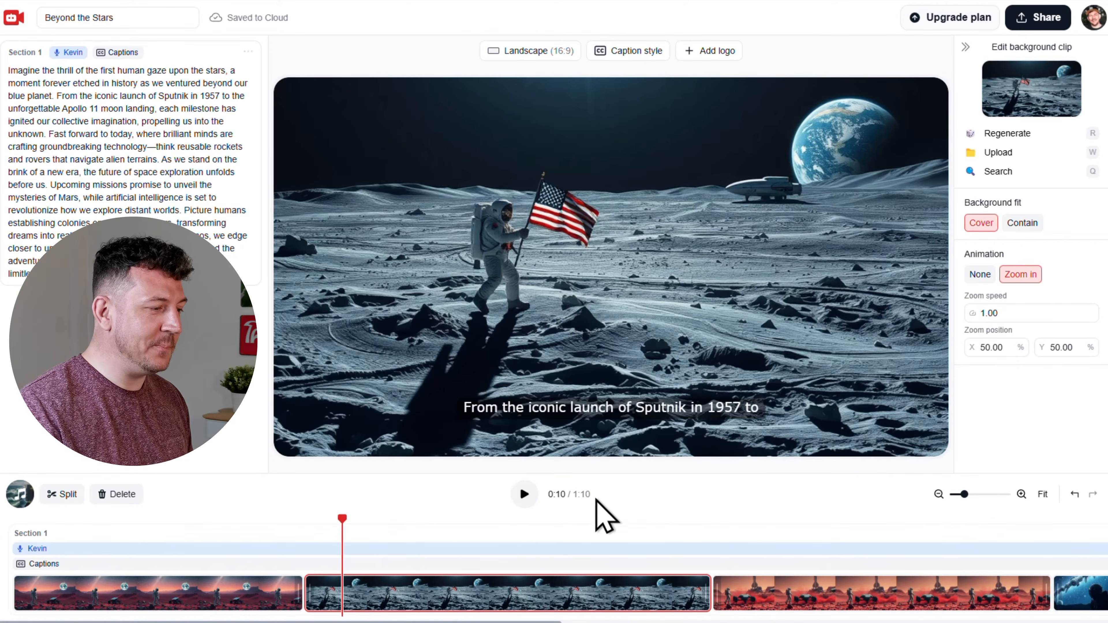
left_click(524, 494)
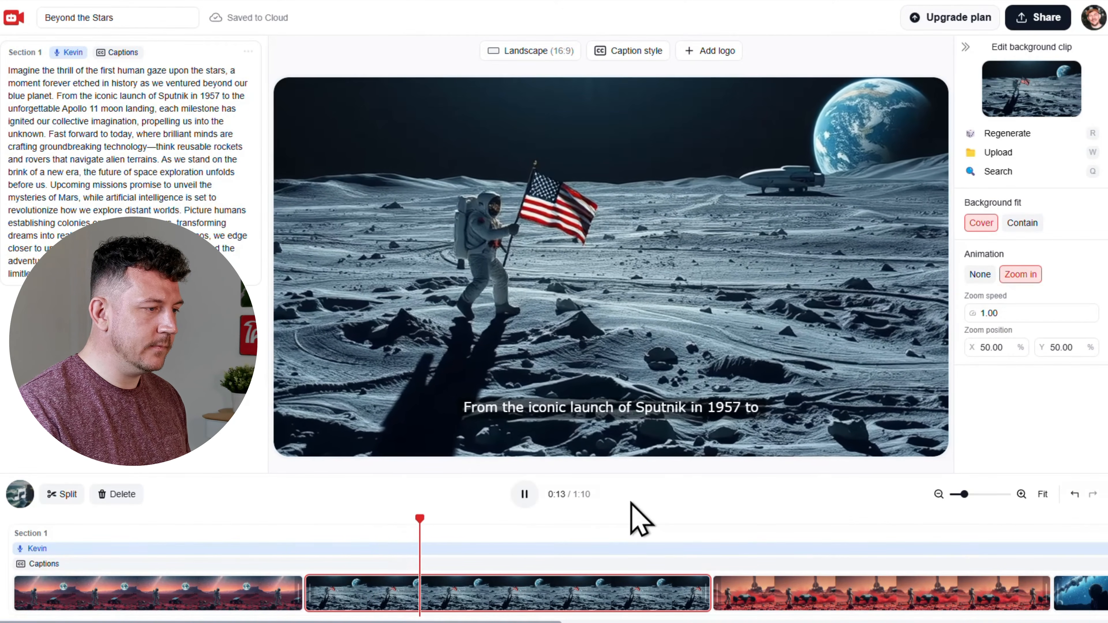
left_click(524, 494)
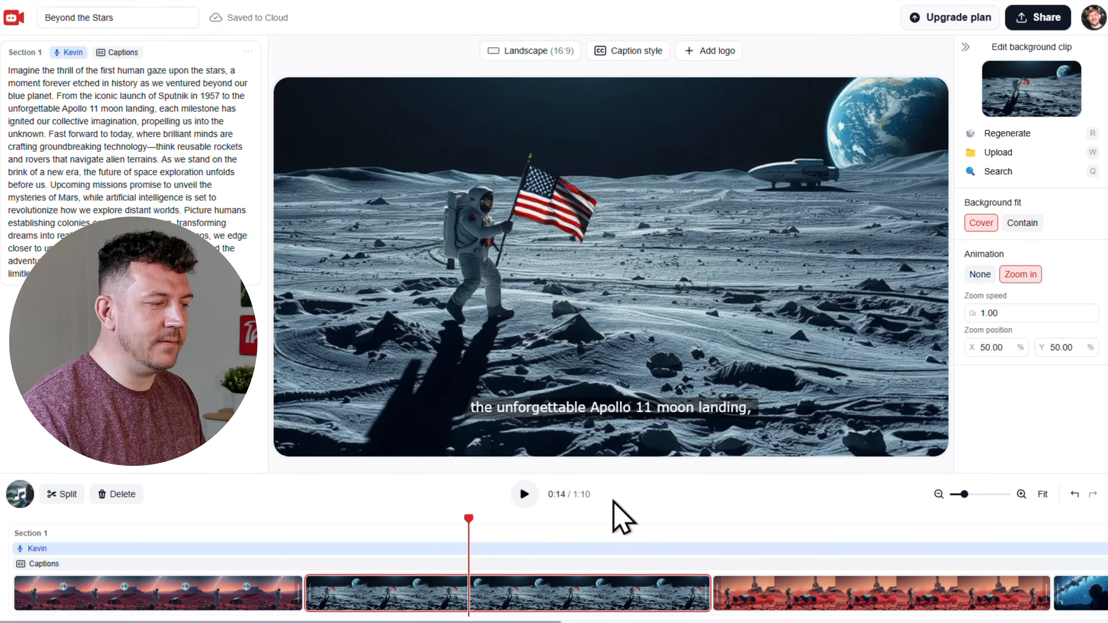
- Check the background music's volume again and play the moon clip to near its end at 0:22
left_click(21, 497)
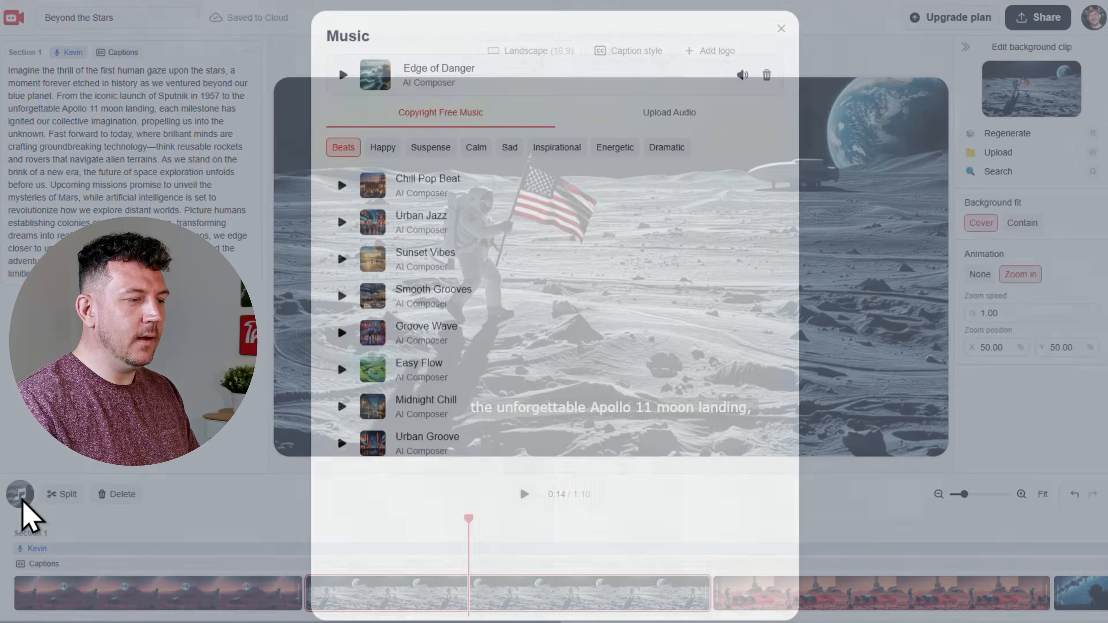
mouse_move(742, 72)
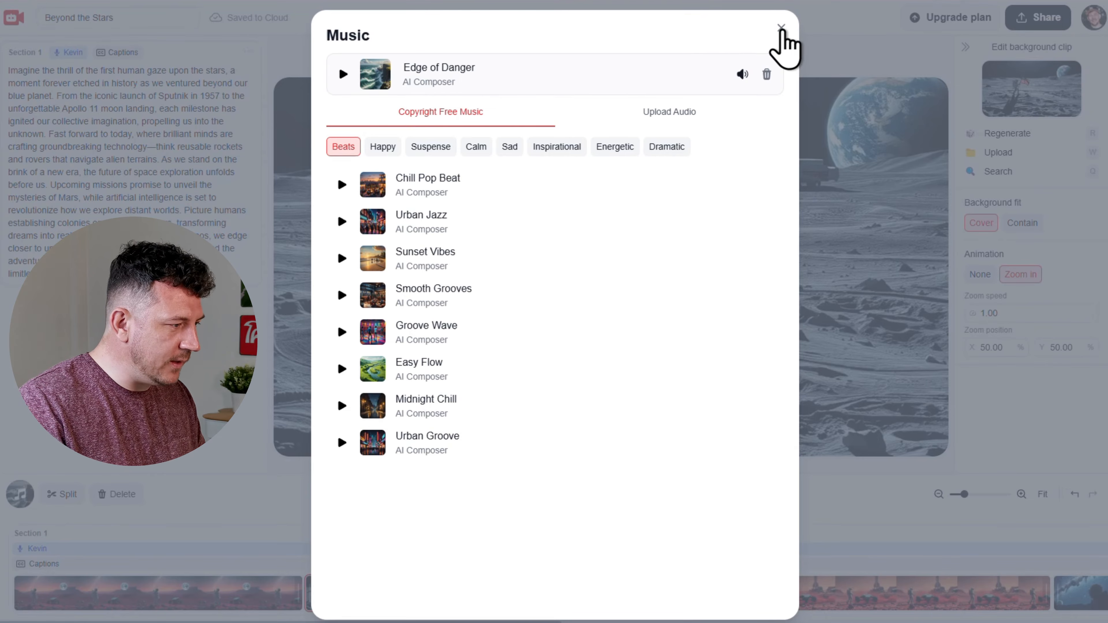
left_click(781, 28)
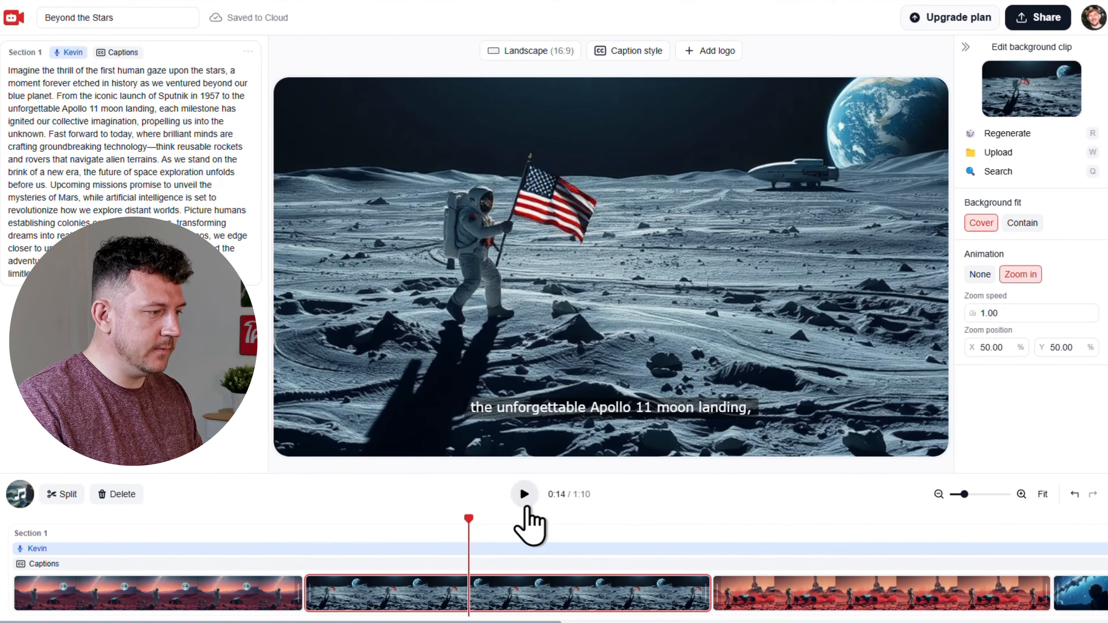
left_click(525, 494)
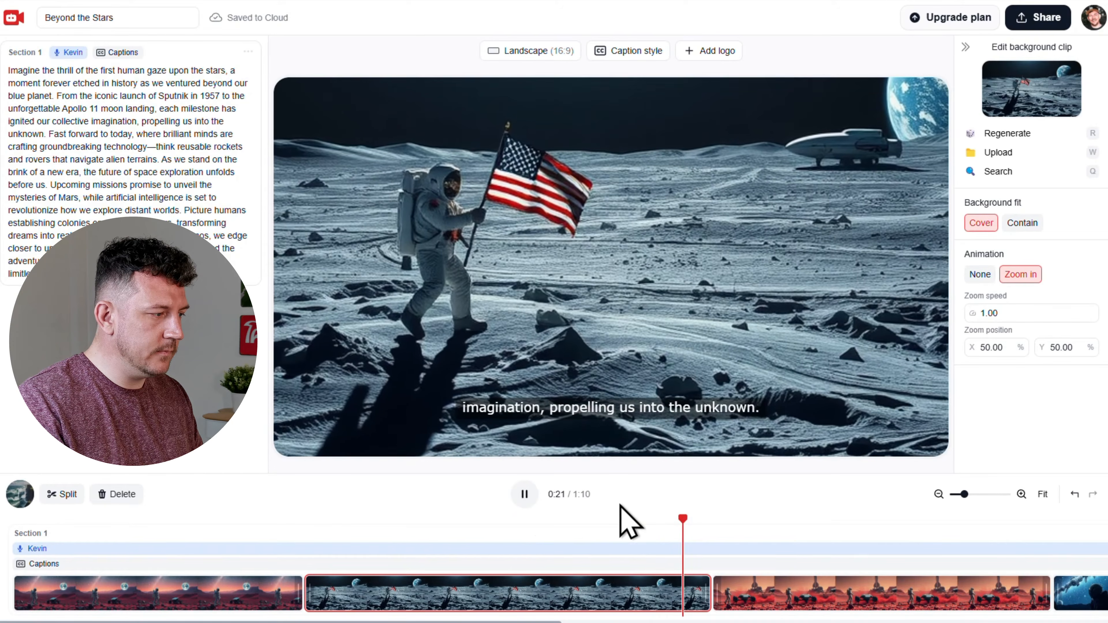
left_click(524, 494)
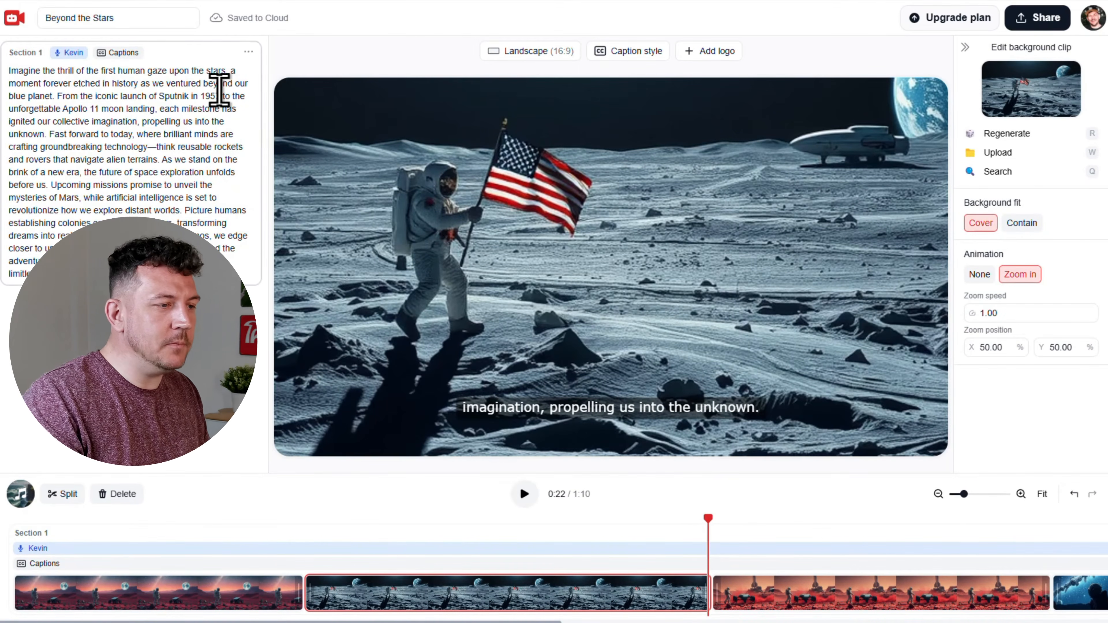
- Review the text overlay modes, apply the YouTube Shorts caption preset and set its text size to Medium
left_click(122, 53)
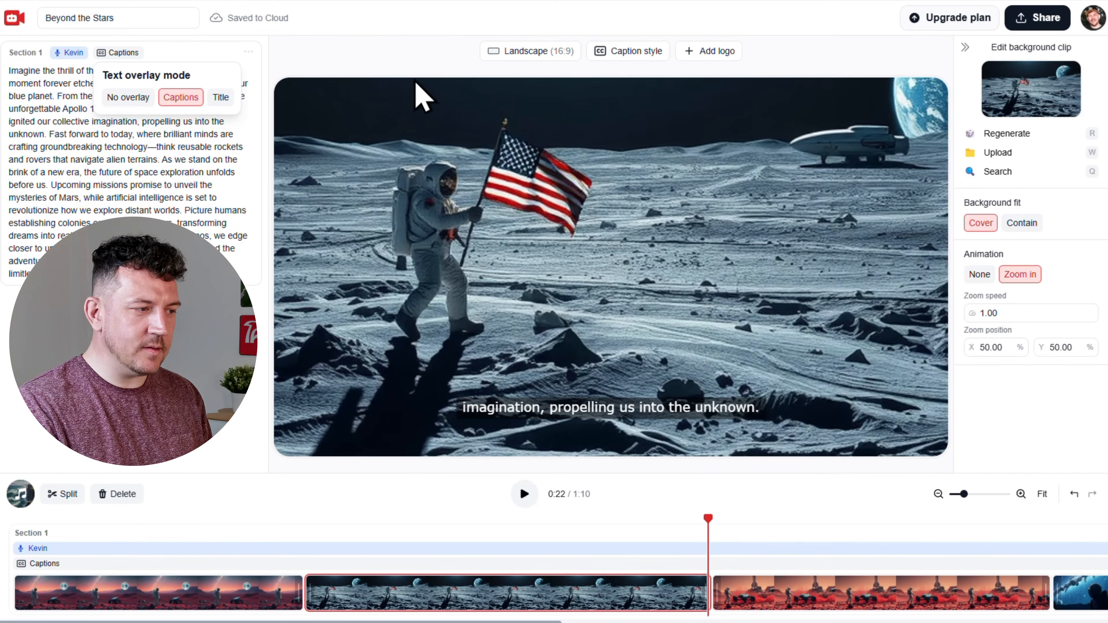
left_click(621, 53)
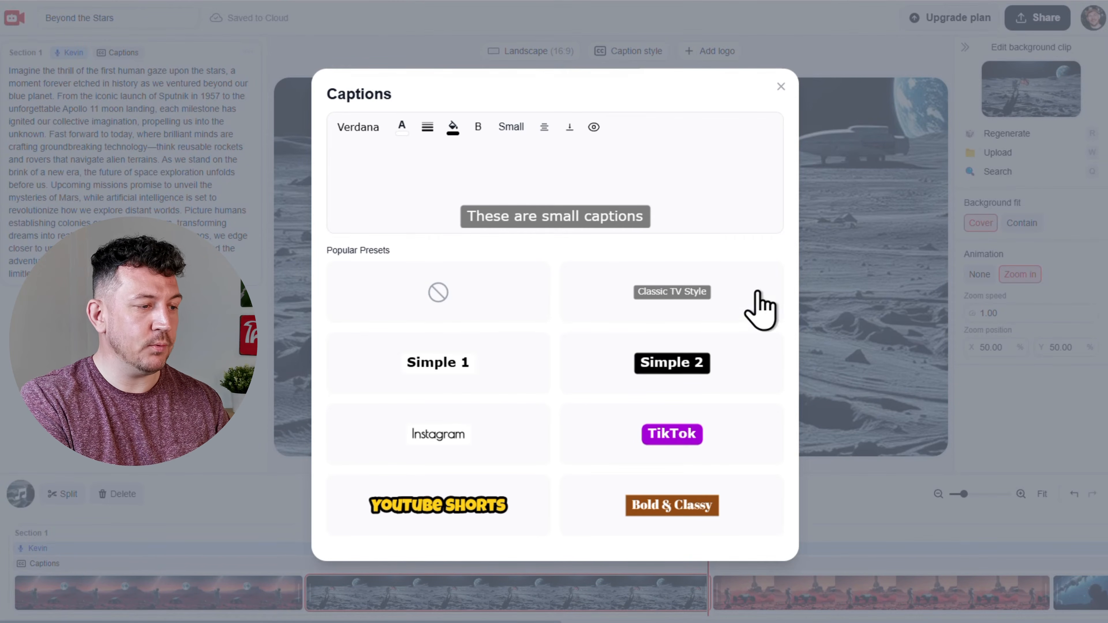
left_click(533, 527)
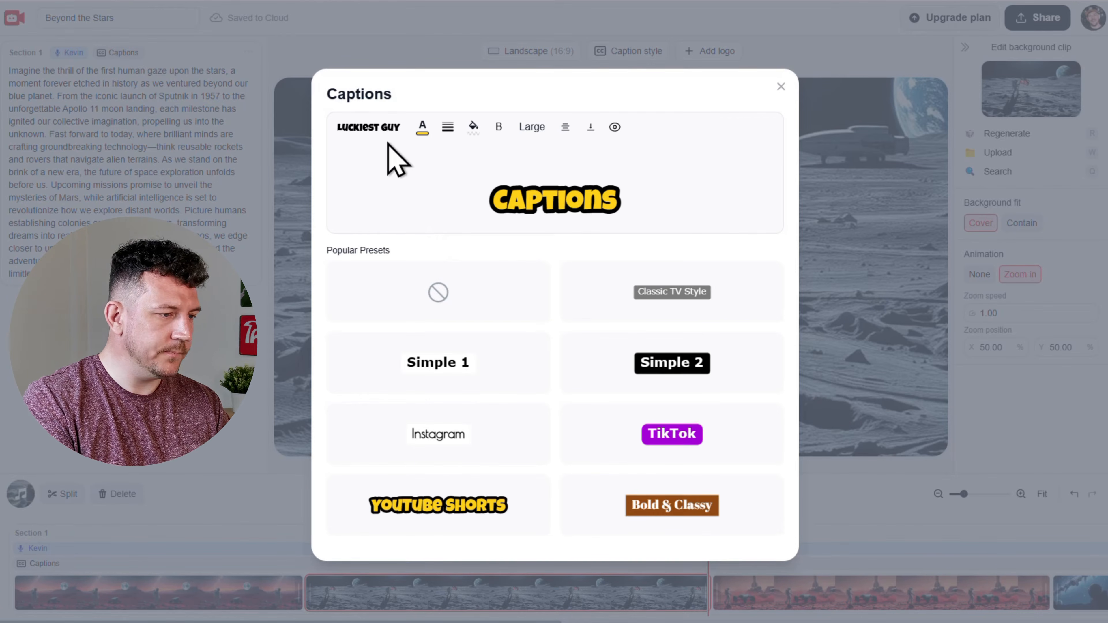
left_click(532, 128)
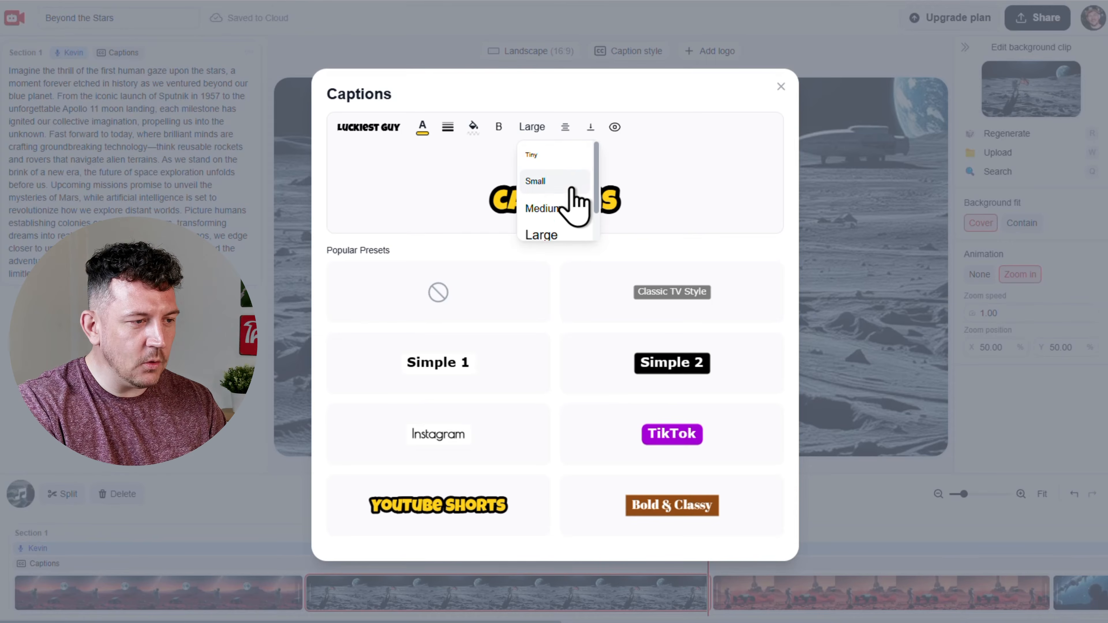
left_click(543, 208)
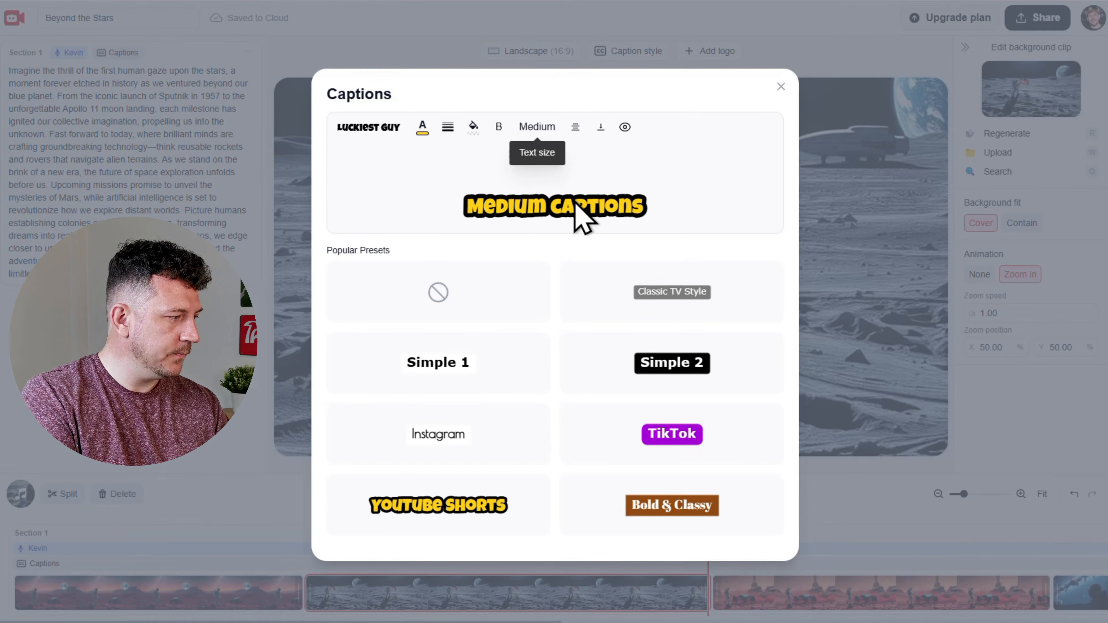
- Try aligning the captions to the top of the video frame, and return them to the bottom
left_click(601, 130)
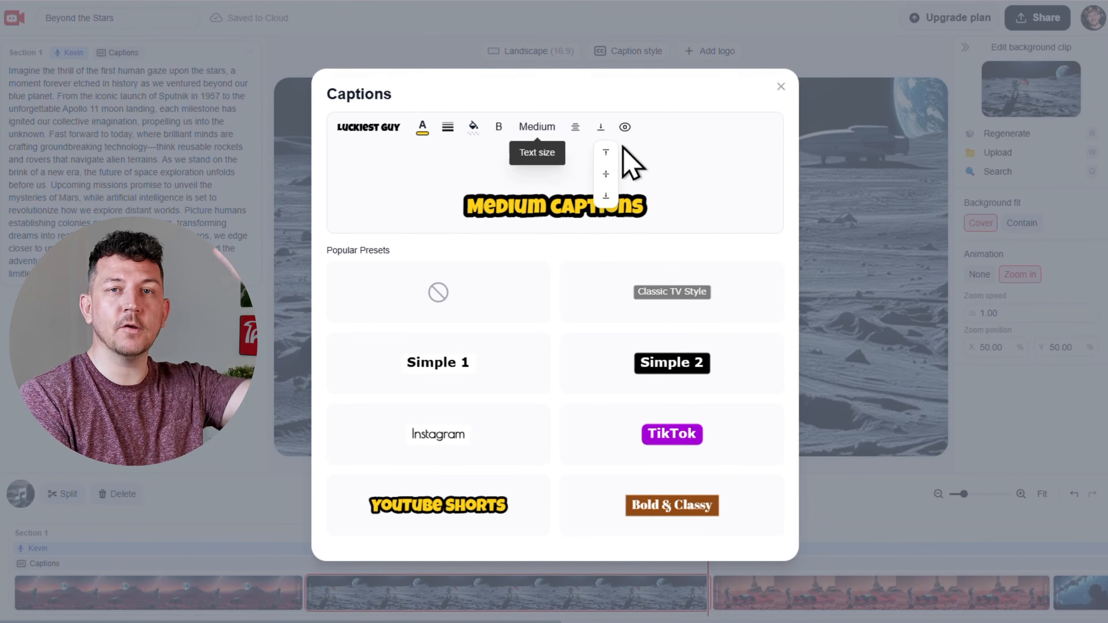
left_click(606, 152)
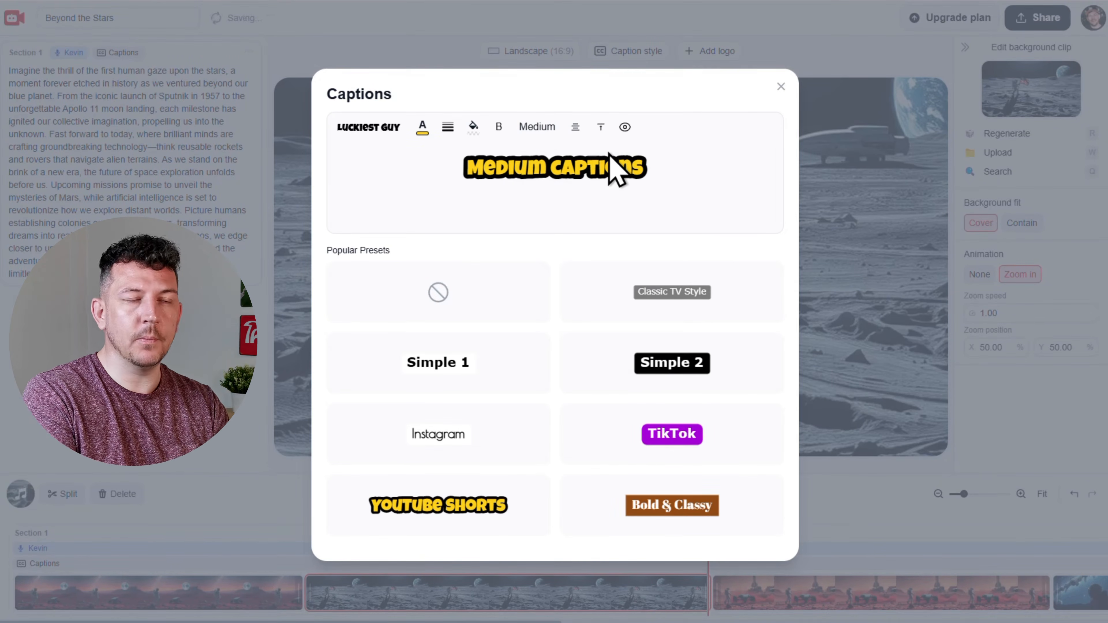
left_click(601, 128)
left_click(606, 198)
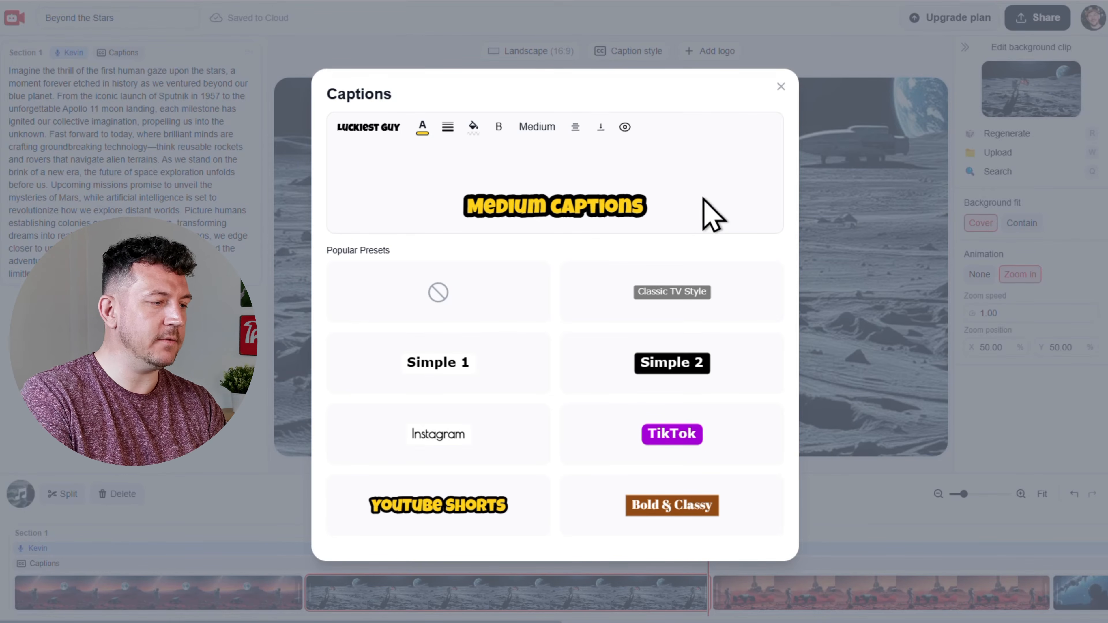
- Leave the caption settings and preview the restyled captions into the Mars rover clip, pausing at 0:28
left_click(781, 87)
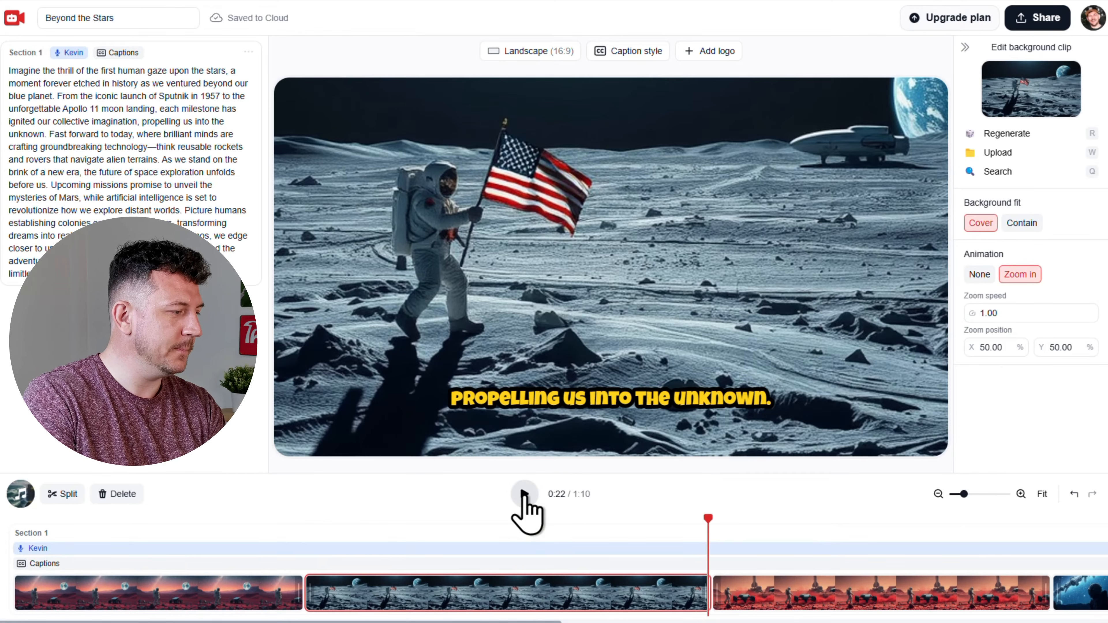
left_click(525, 498)
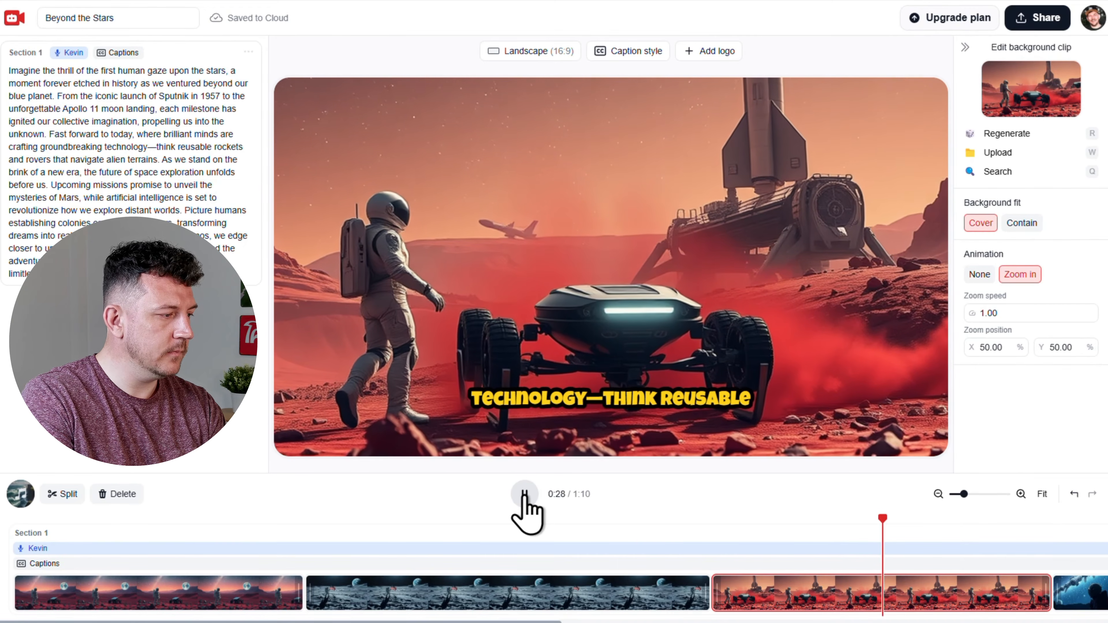
left_click(525, 499)
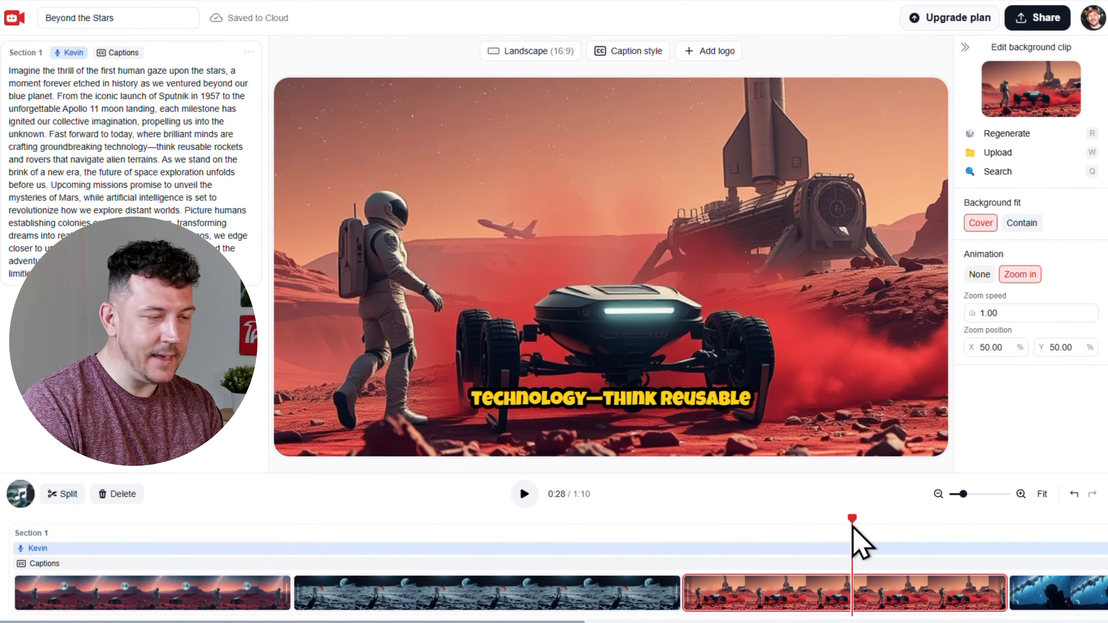
- Split the moon clip at 0:20 and delete its shorter second part
left_click_drag(840, 526, 370, 535)
left_click(550, 542)
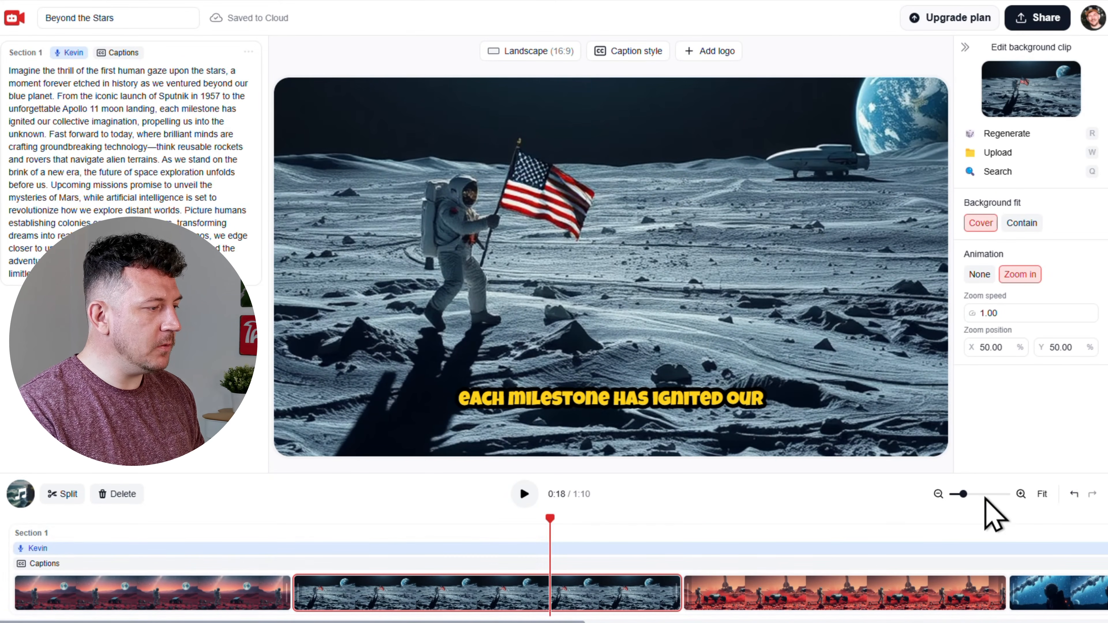
left_click_drag(963, 495, 959, 495)
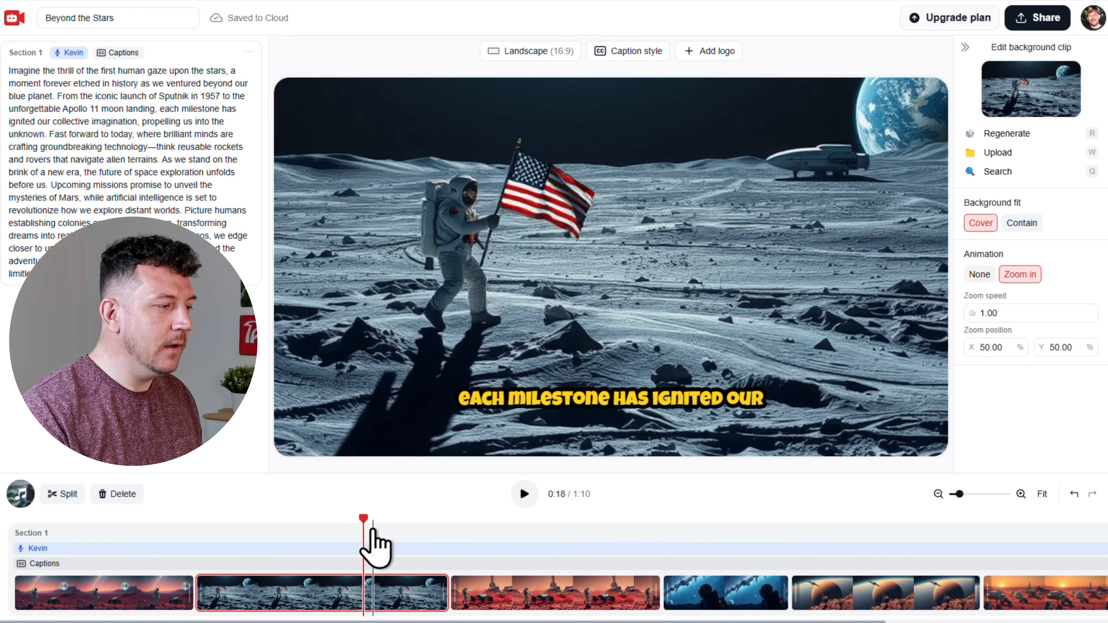
left_click_drag(366, 524, 396, 517)
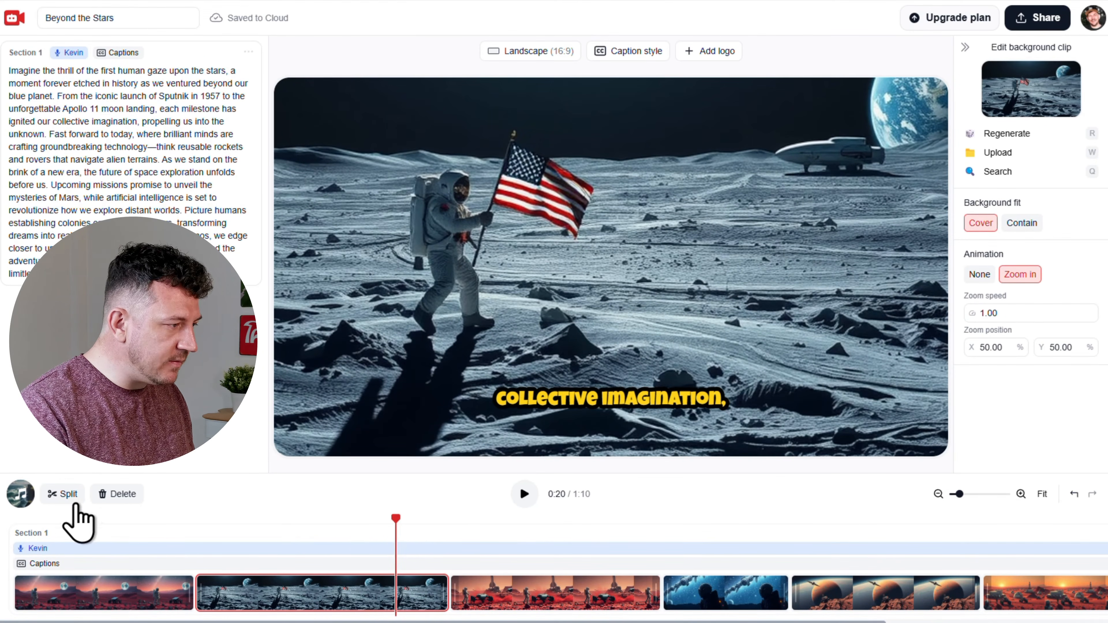
left_click(63, 494)
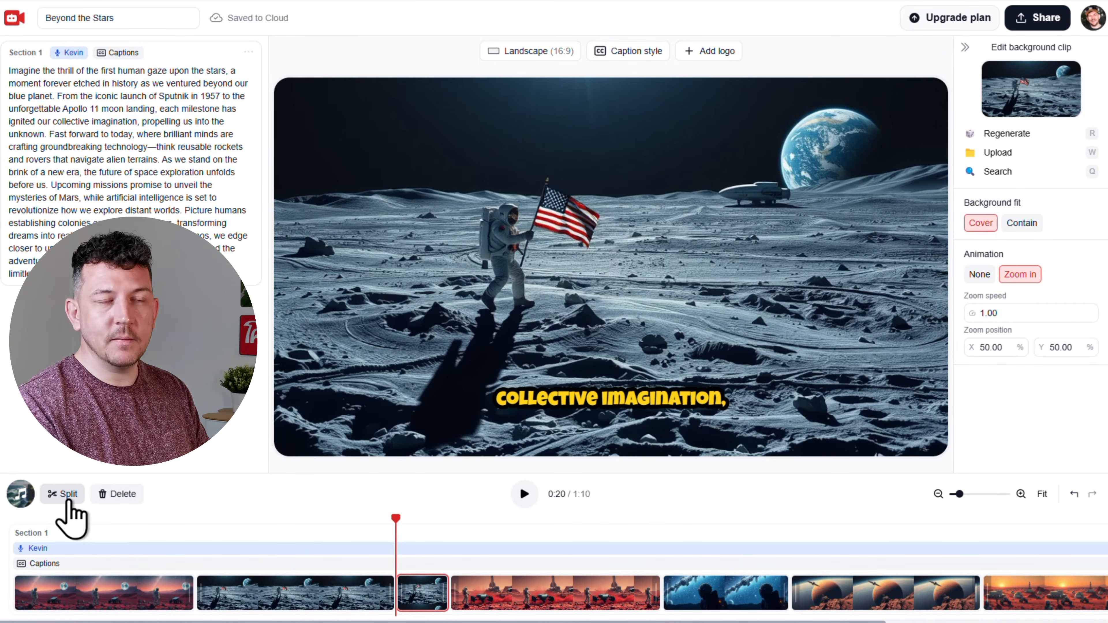
left_click(422, 589)
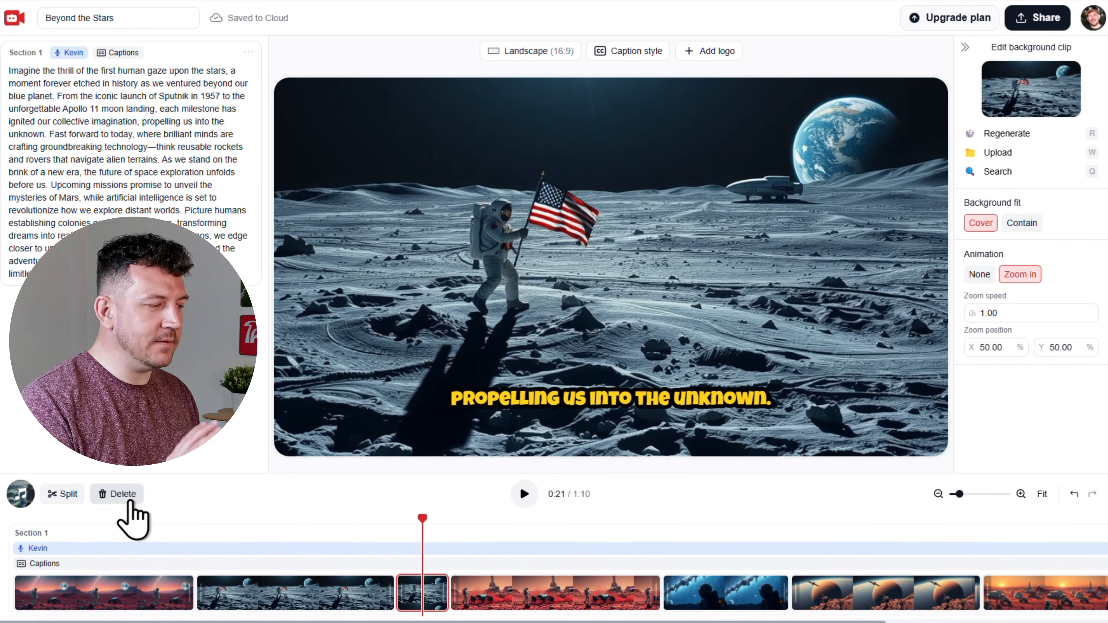
left_click(129, 501)
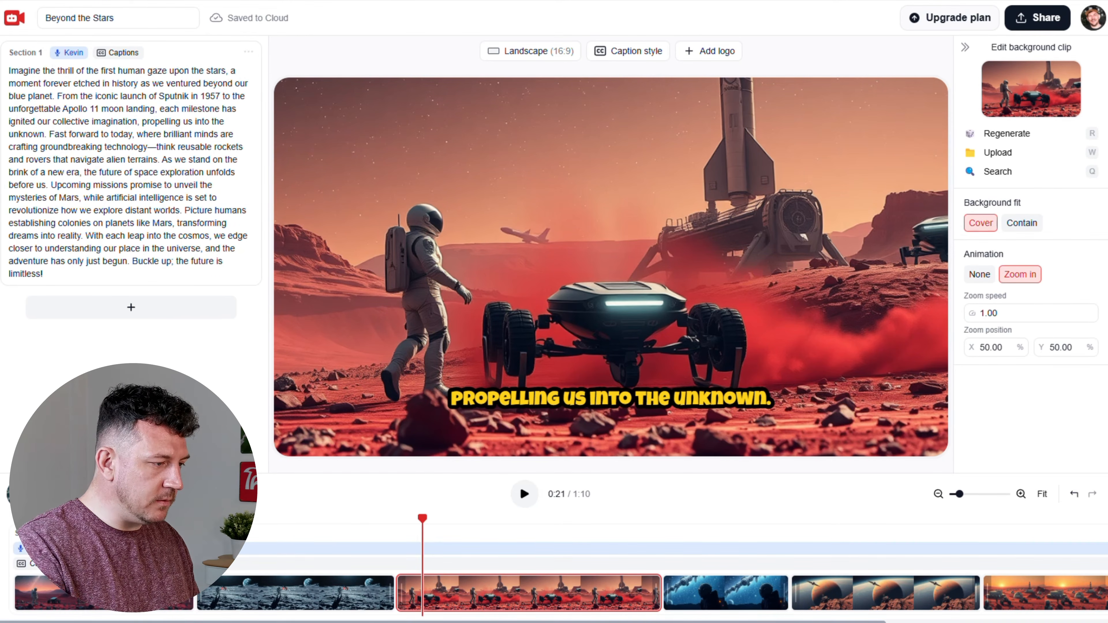
- Add a new script section below Section 1
left_click(131, 307)
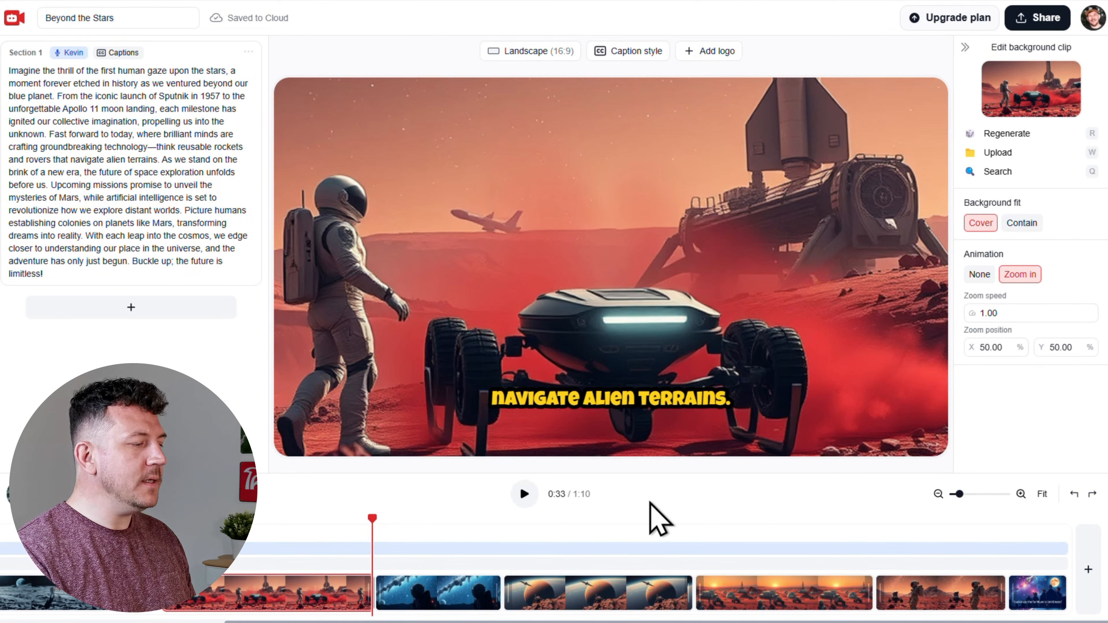
- Regenerate the background image of the orange planet clip at 0:46 twice
left_click(614, 594)
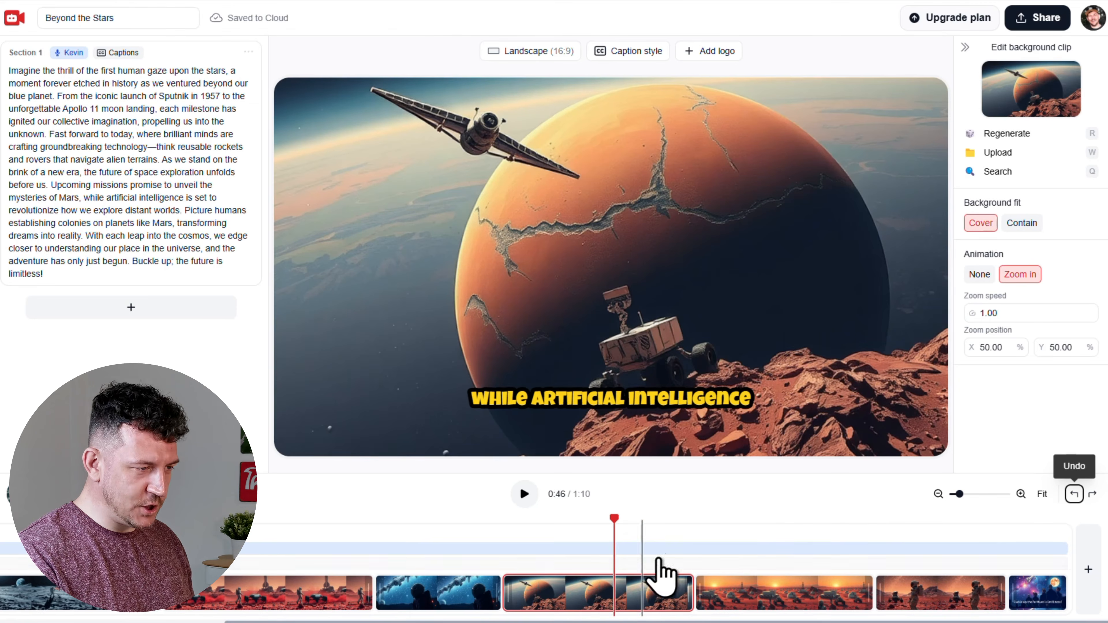
left_click(1021, 135)
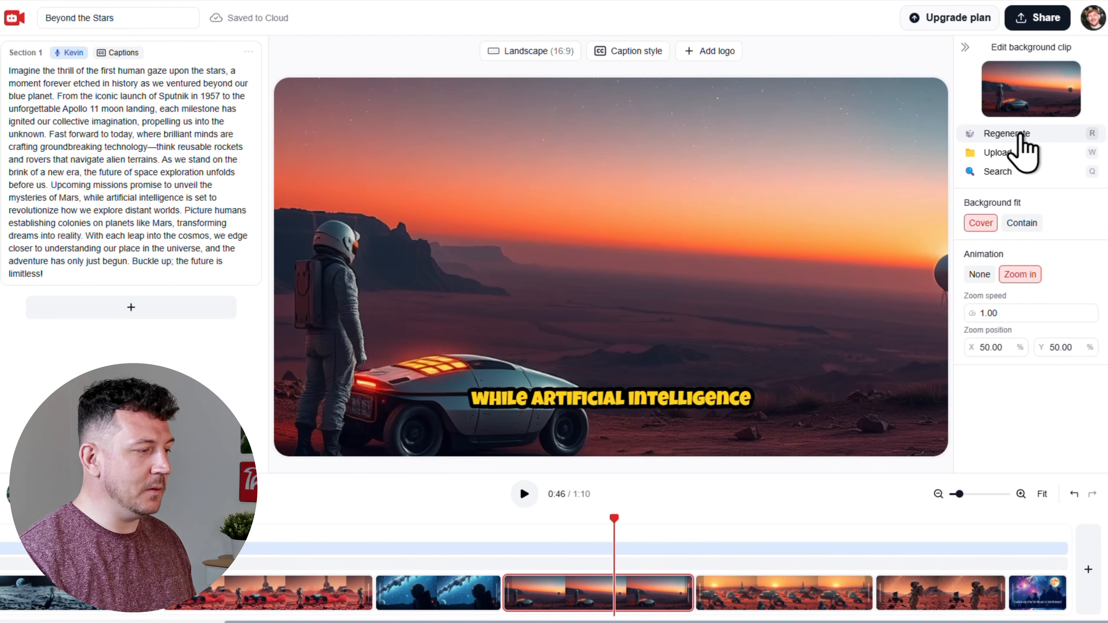
left_click(1022, 136)
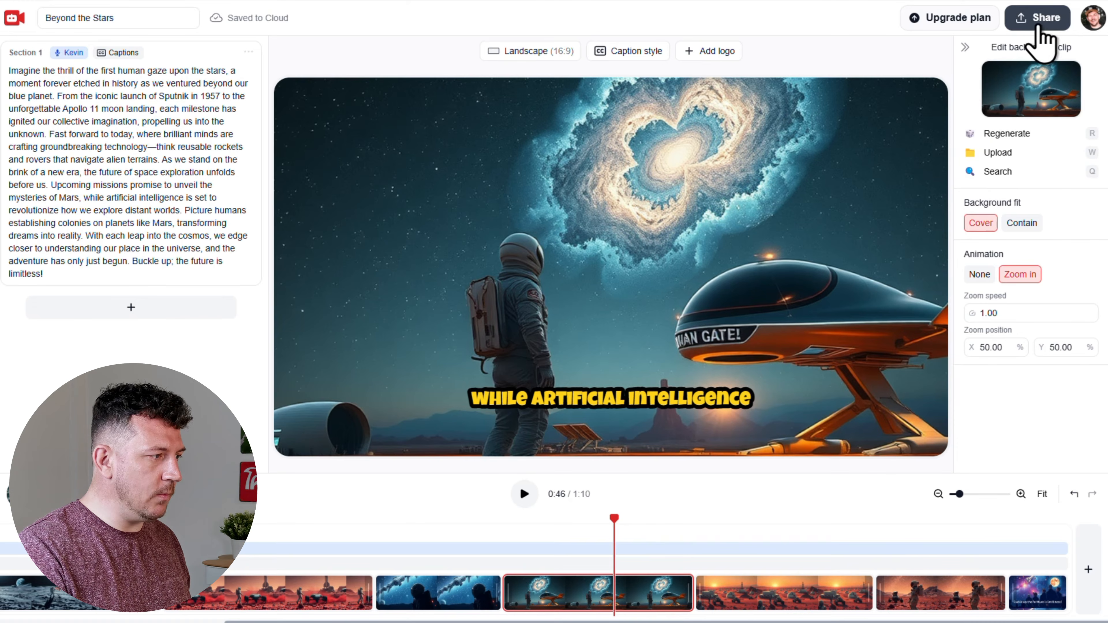
- Export the Beyond the Stars video at 4K resolution
left_click(1042, 25)
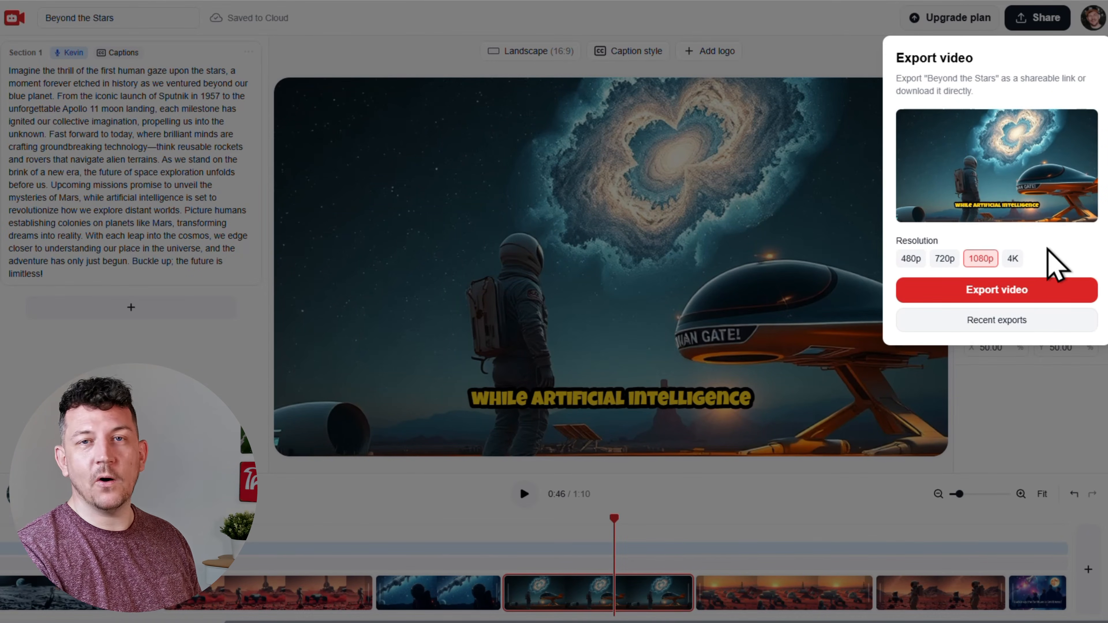
left_click(1013, 259)
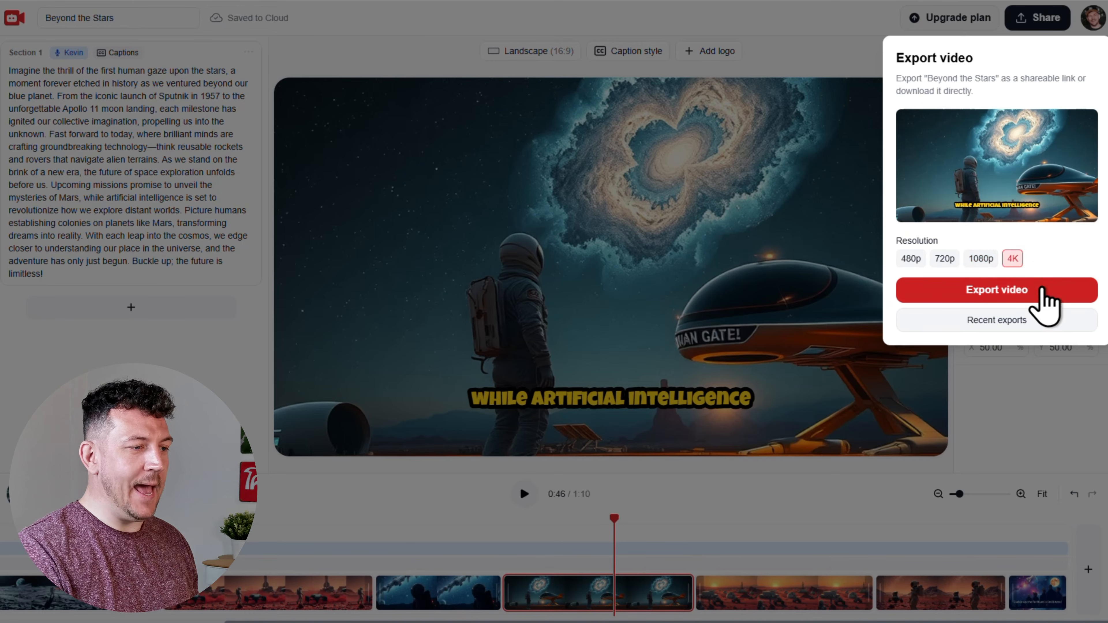
left_click(1049, 291)
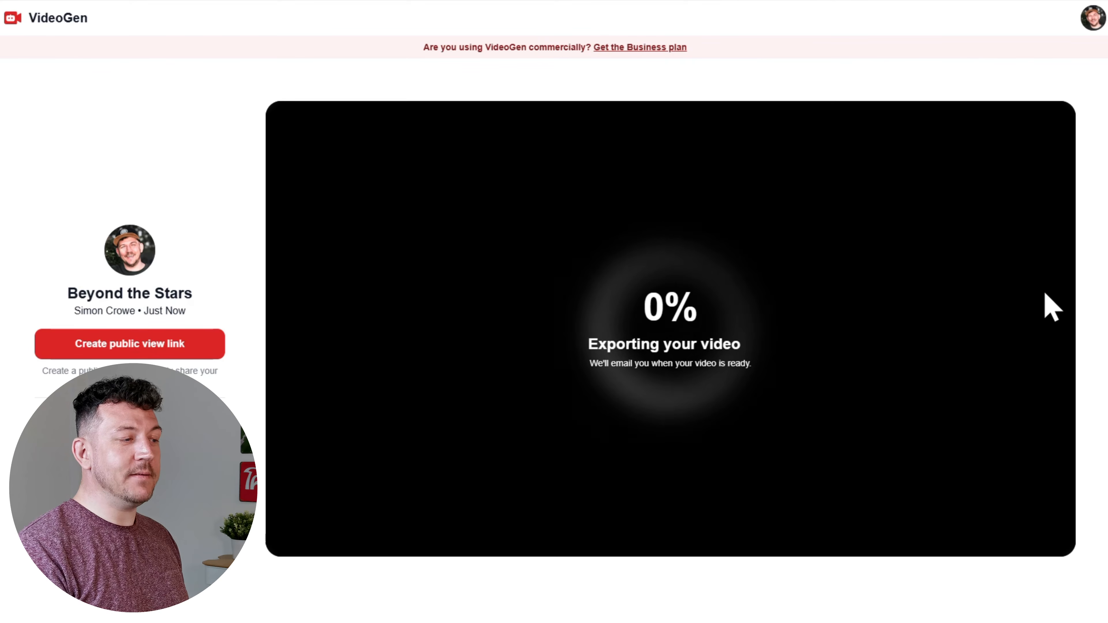